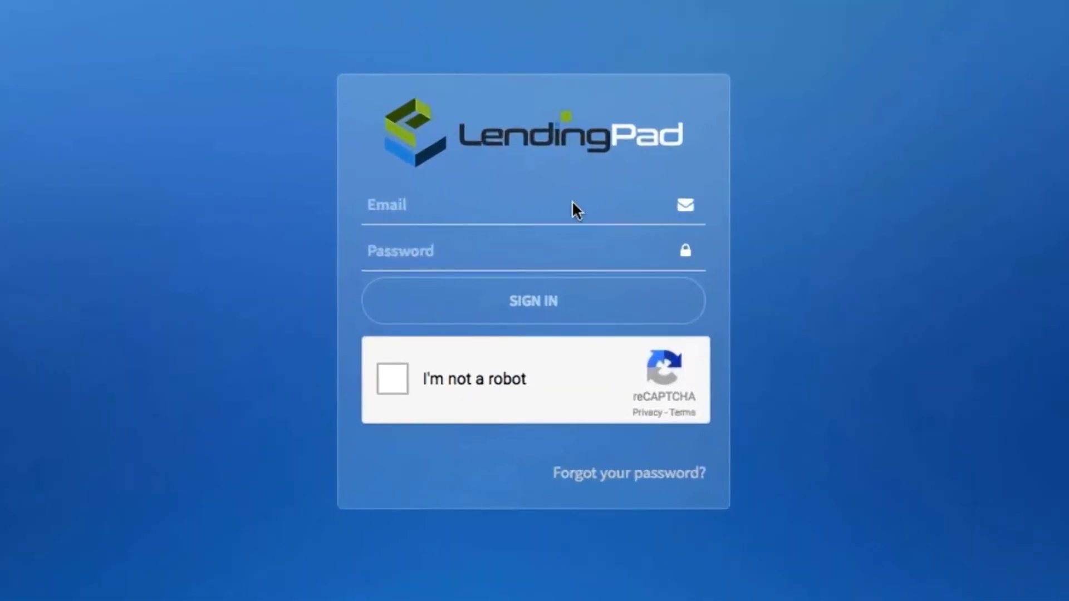
Sign in to LendingPad with the account e-mail and password after passing the reCAPTCHA check
{"action": "left_click", "coordinate": [573, 204]}
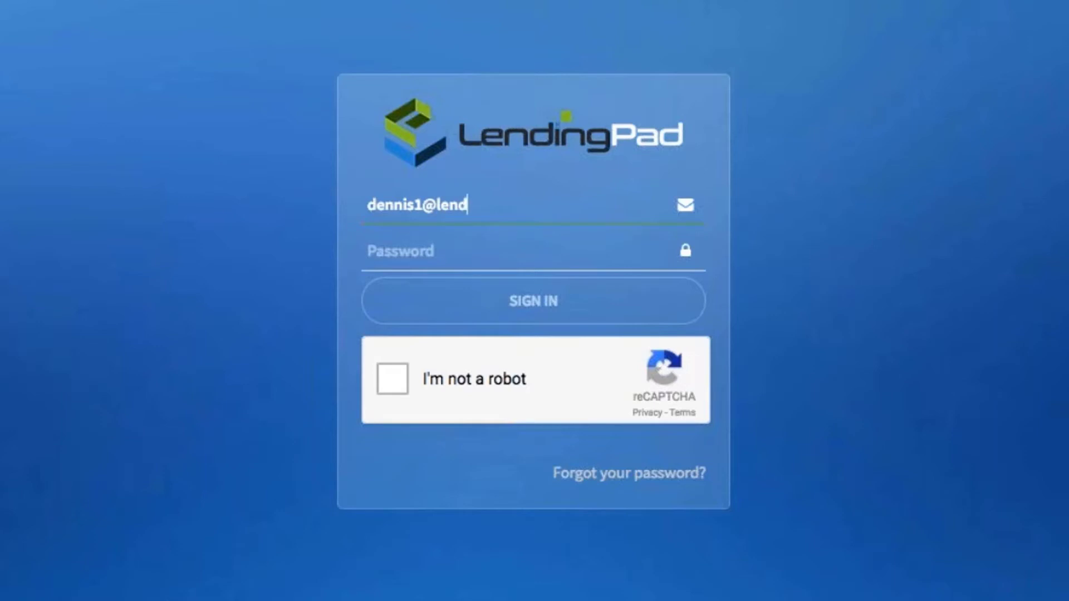
{"action": "left_click", "coordinate": [390, 252]}
{"action": "type", "text": "••••••••••••••"}
{"action": "left_click", "coordinate": [397, 379]}
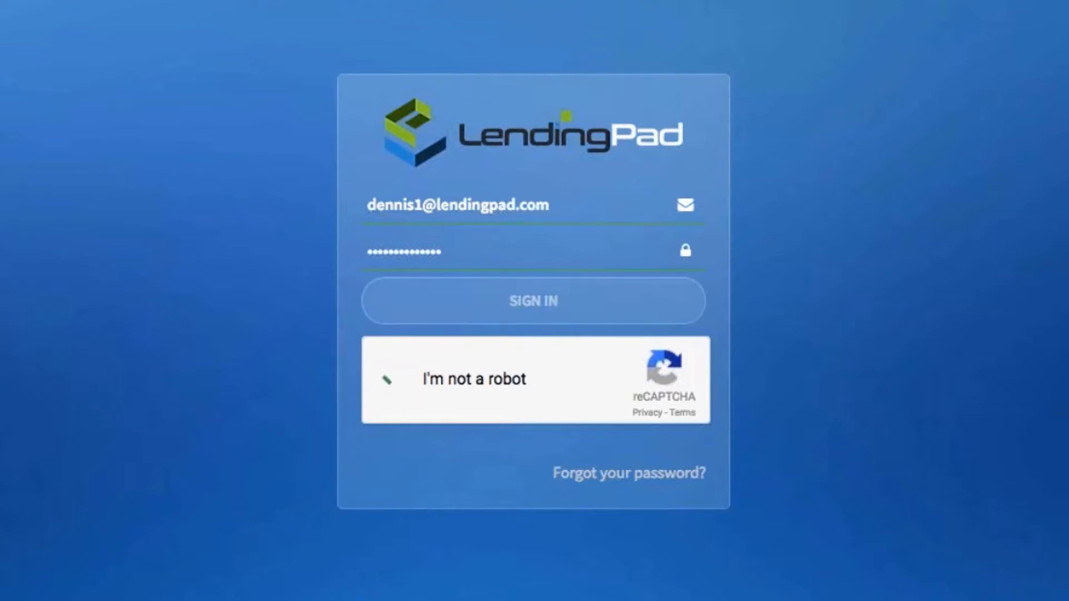
{"action": "left_click", "coordinate": [496, 309]}
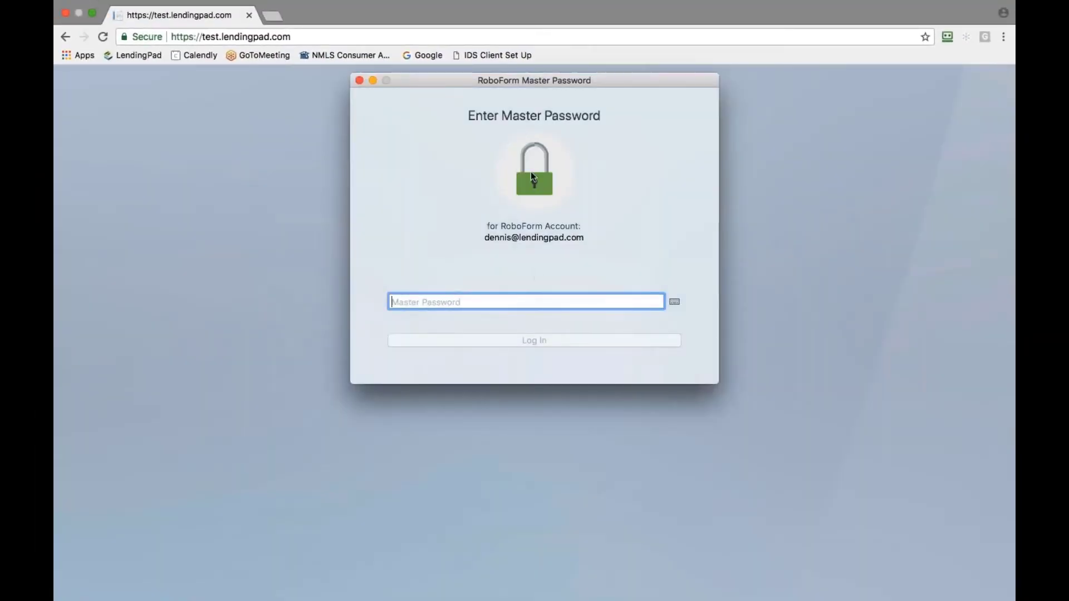
Open the Test Brokerage Company details for editing and check its NMLS Id 123456
{"action": "left_click", "coordinate": [359, 80]}
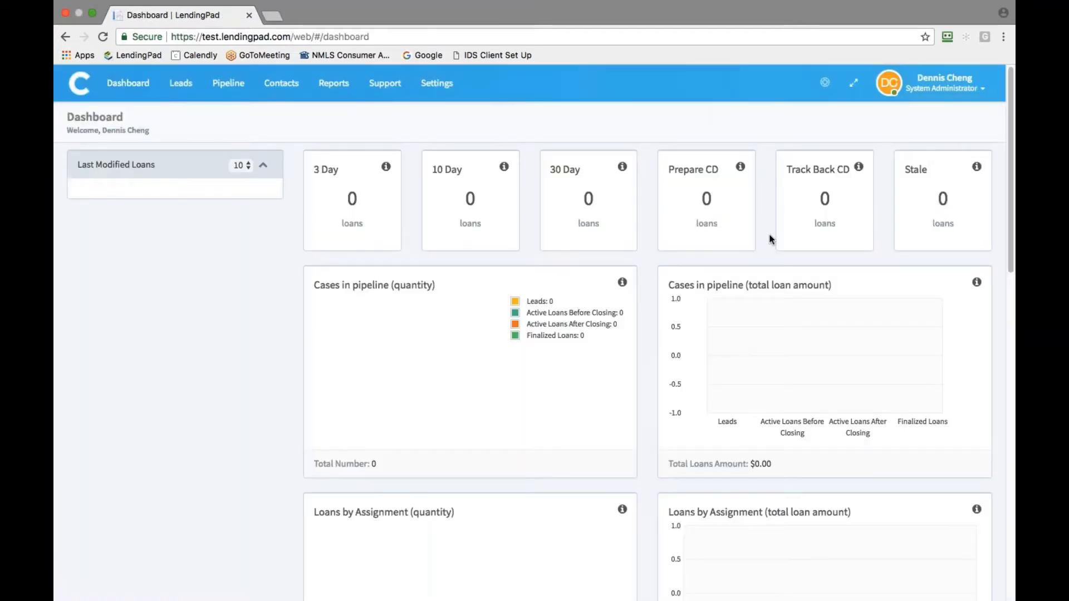
{"action": "left_click", "coordinate": [445, 84]}
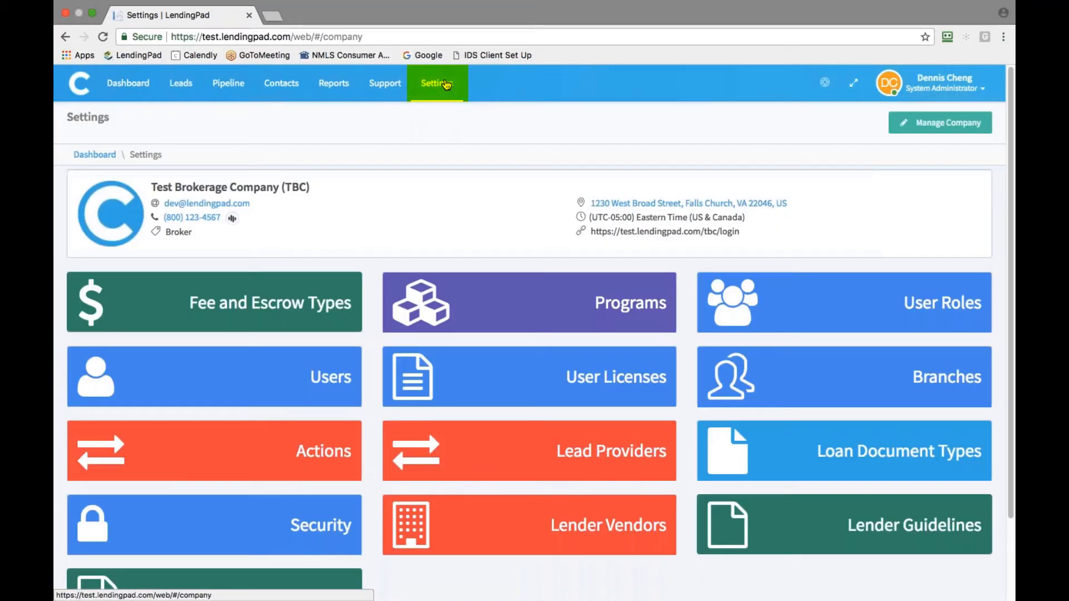
{"action": "left_click", "coordinate": [928, 124]}
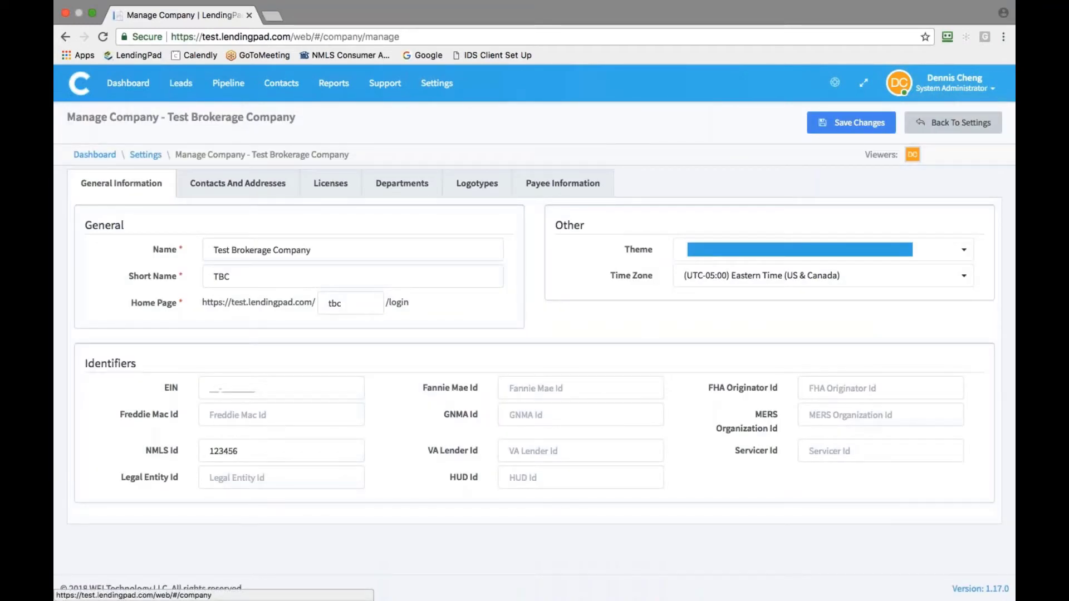
{"action": "left_click", "coordinate": [252, 453]}
{"action": "double_click", "coordinate": [251, 452]}
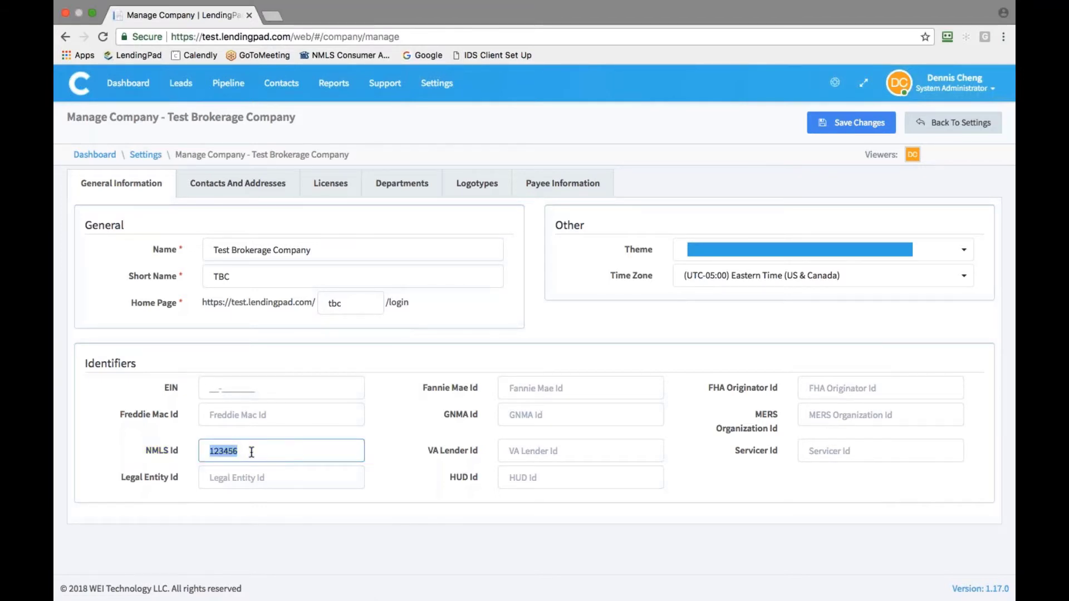
Review the Contacts, Licenses, Departments and Logotypes tabs, then save the company profile
{"action": "left_click", "coordinate": [238, 183]}
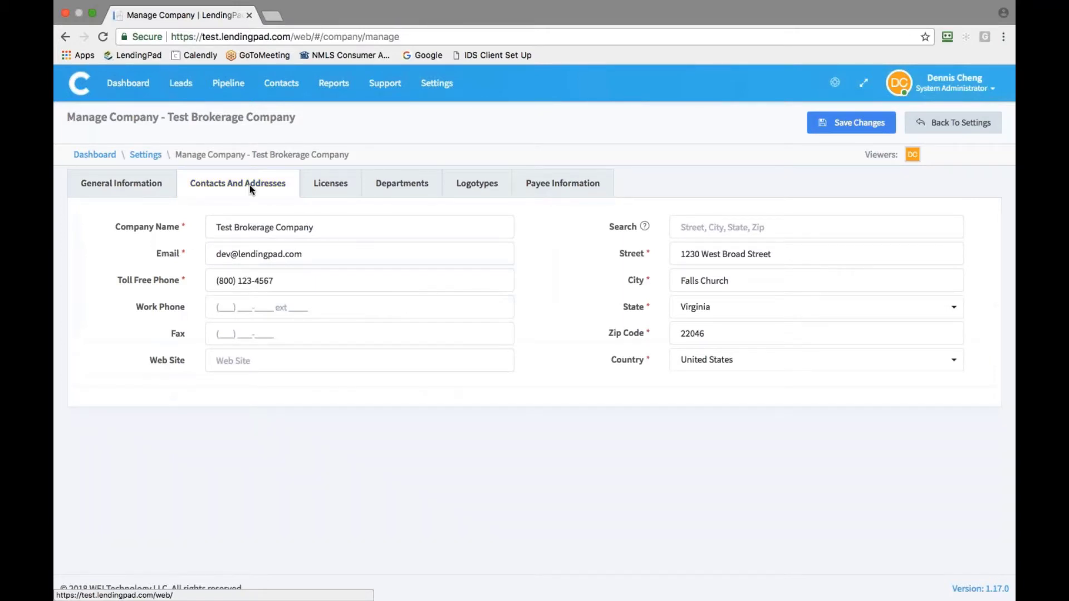
{"action": "left_click", "coordinate": [322, 187]}
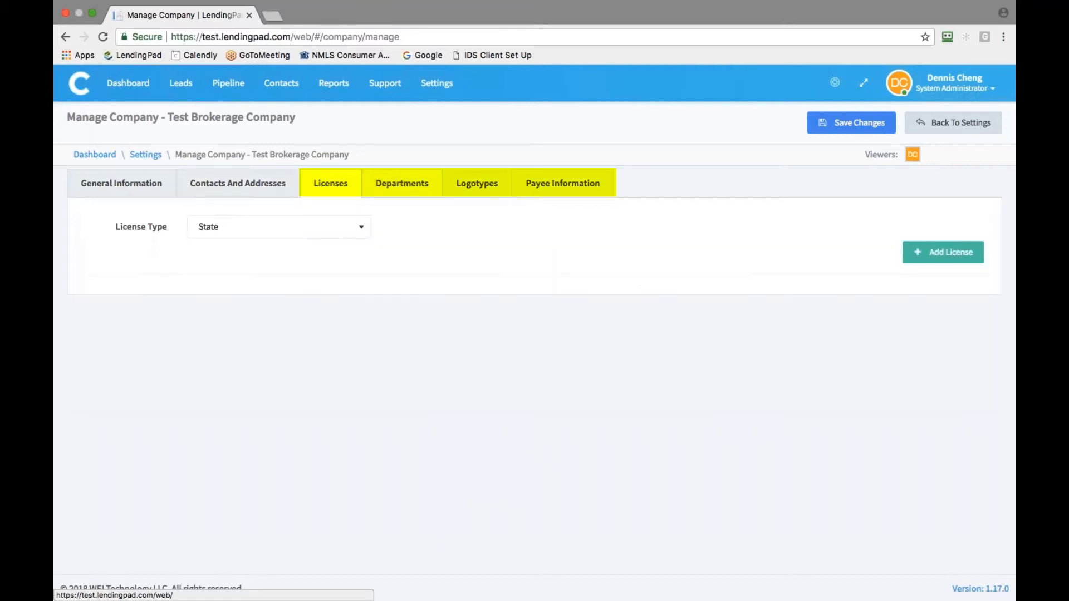
{"action": "left_click", "coordinate": [416, 189]}
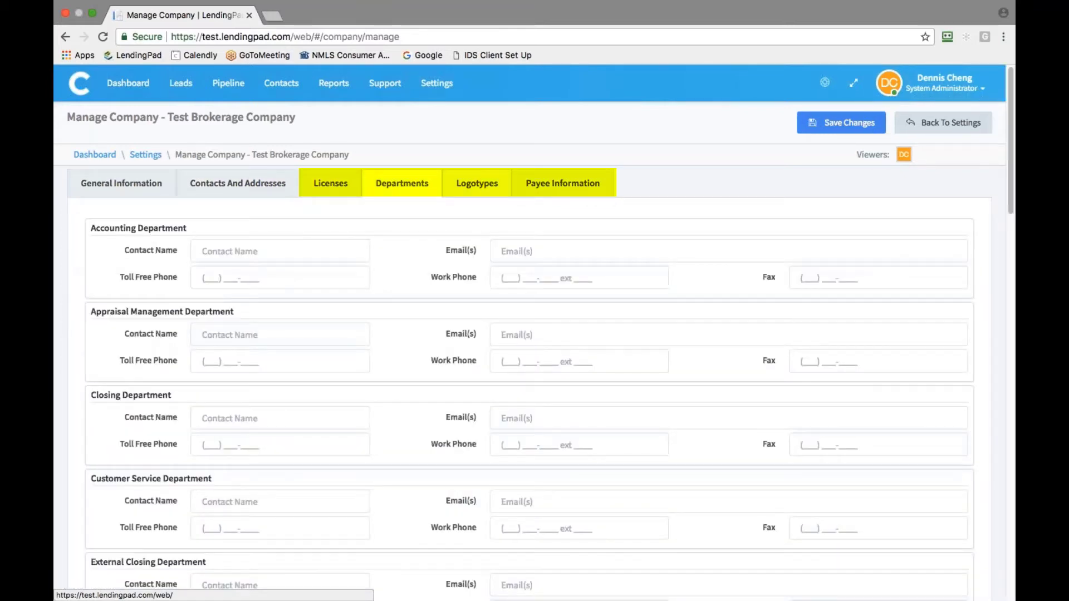
{"action": "left_click", "coordinate": [475, 187]}
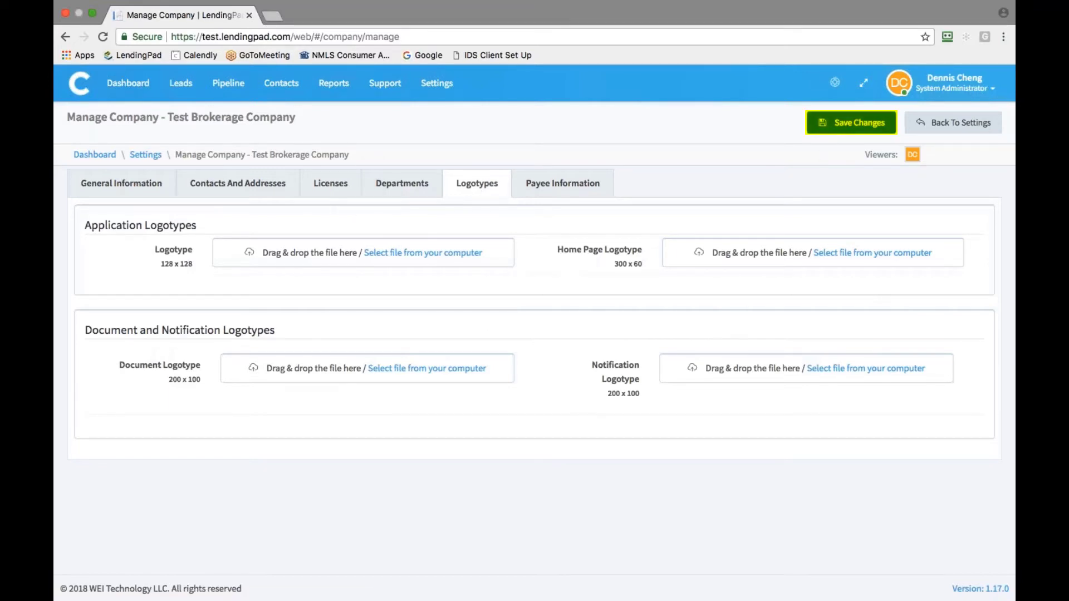
{"action": "left_click", "coordinate": [840, 135]}
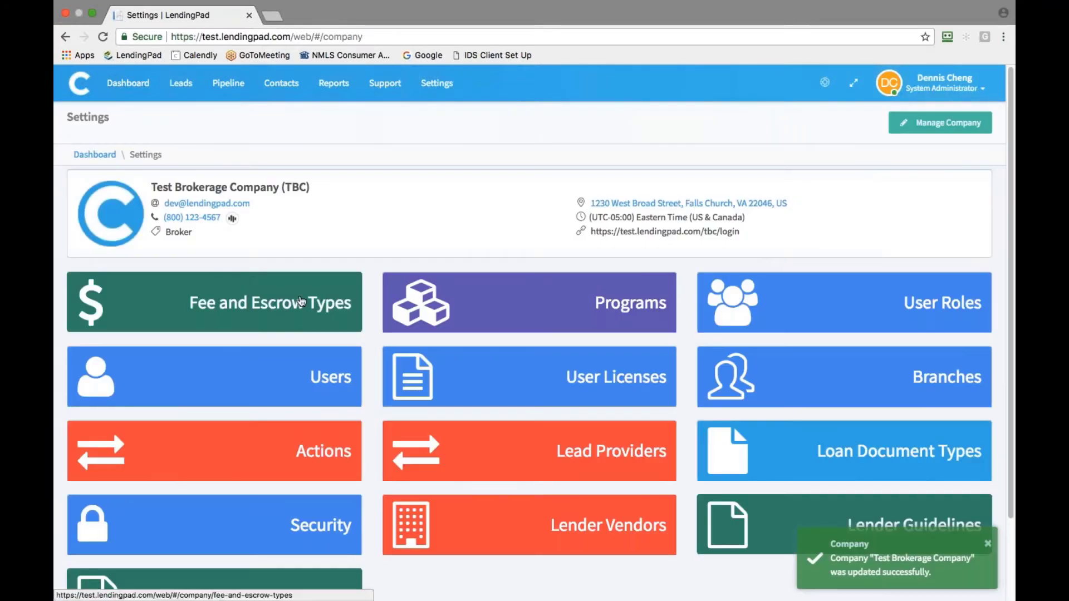
Add Application Fee to the A. Origination Charges fee types and return to the fee list
{"action": "left_click", "coordinate": [301, 302]}
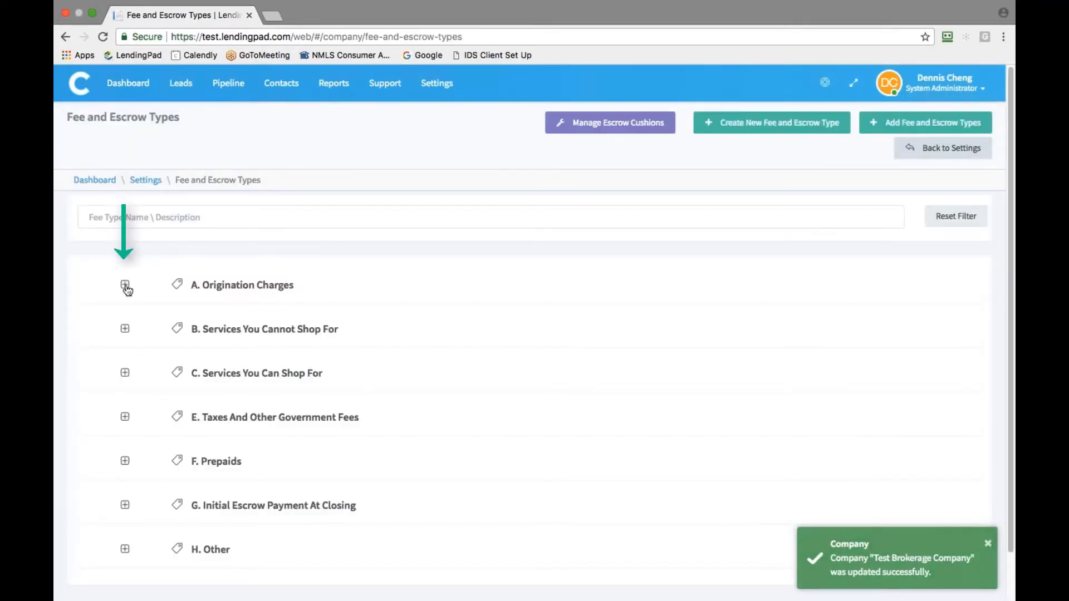
{"action": "left_click", "coordinate": [125, 286]}
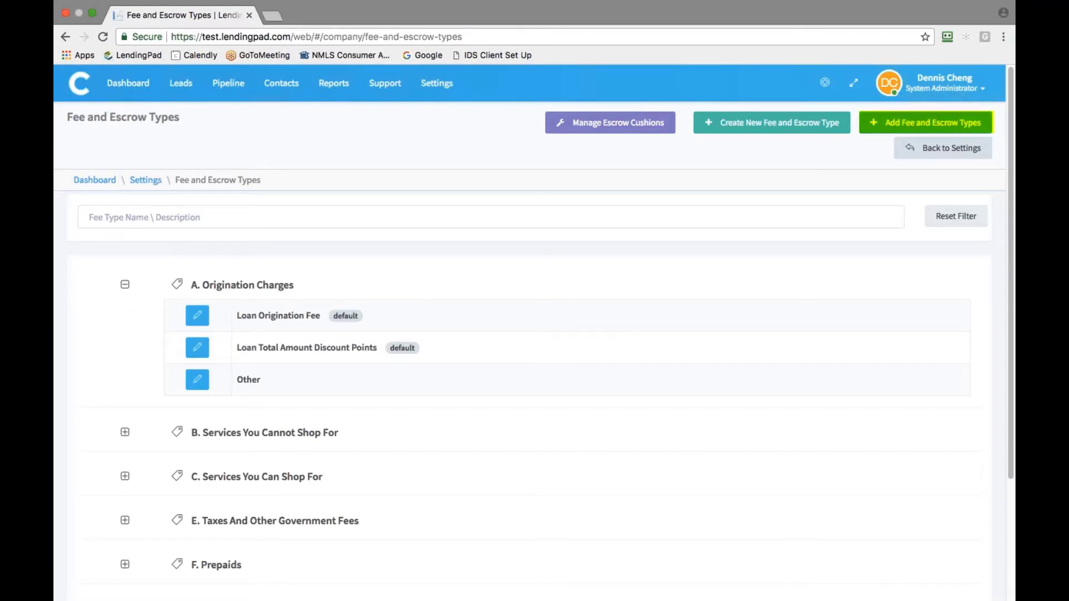
{"action": "left_click", "coordinate": [882, 126]}
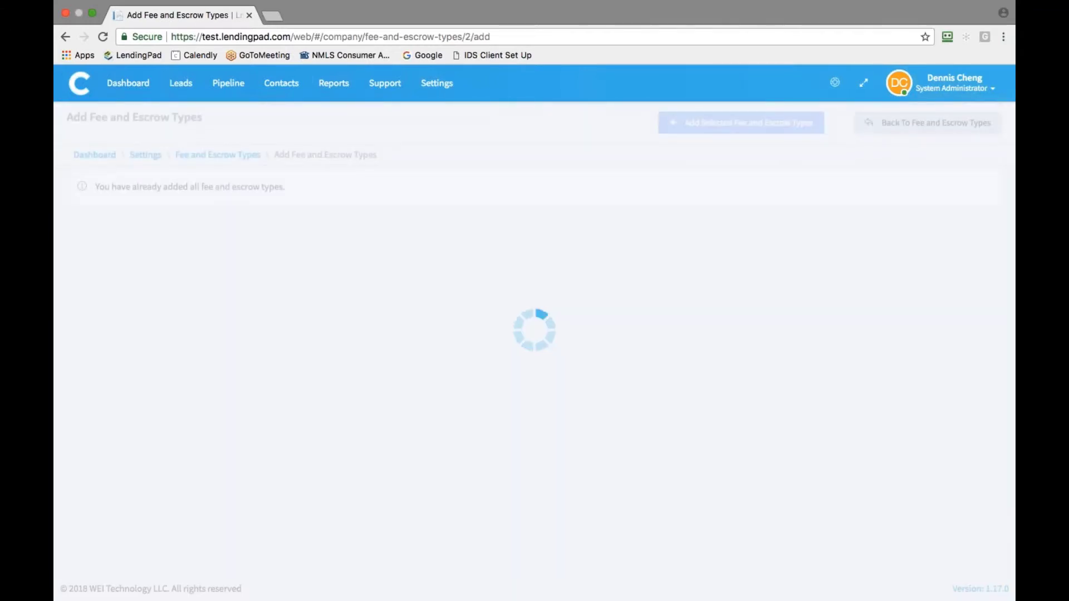
{"action": "left_click", "coordinate": [125, 200]}
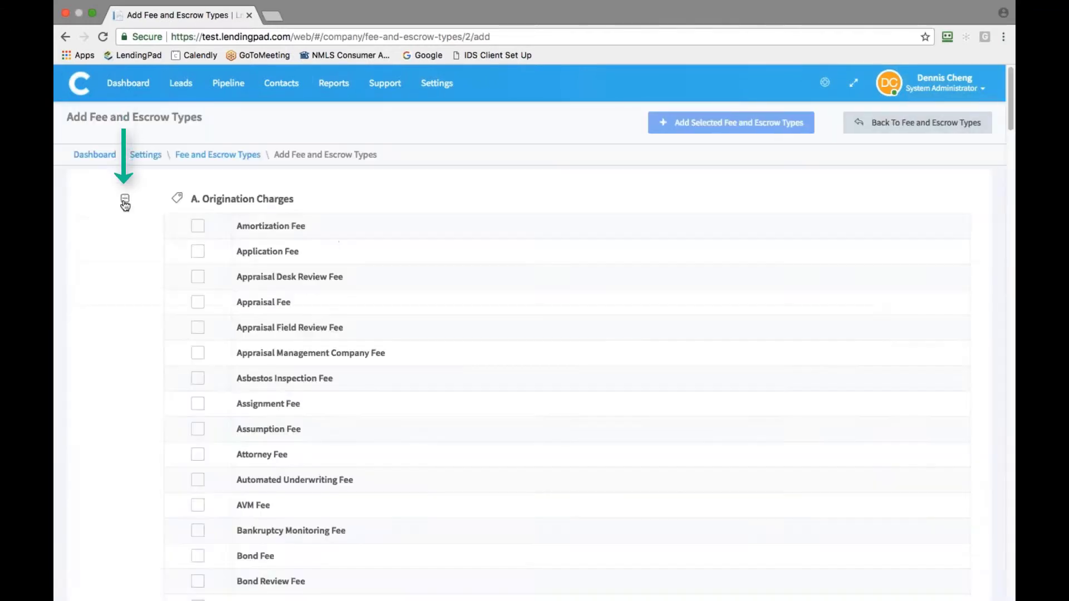
{"action": "left_click", "coordinate": [197, 251]}
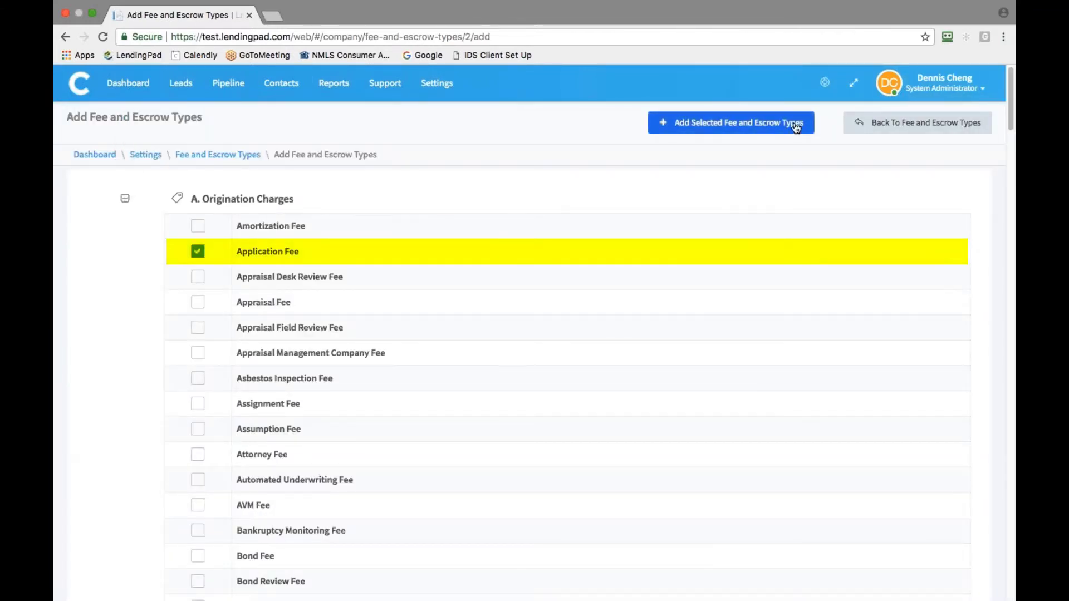
{"action": "left_click", "coordinate": [749, 126]}
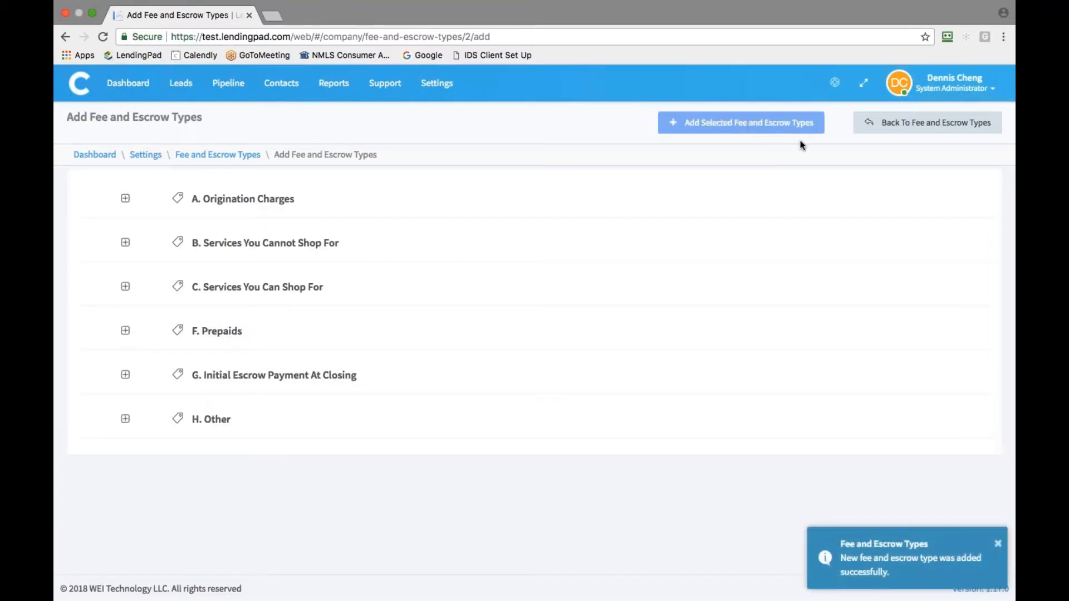
{"action": "left_click", "coordinate": [870, 129]}
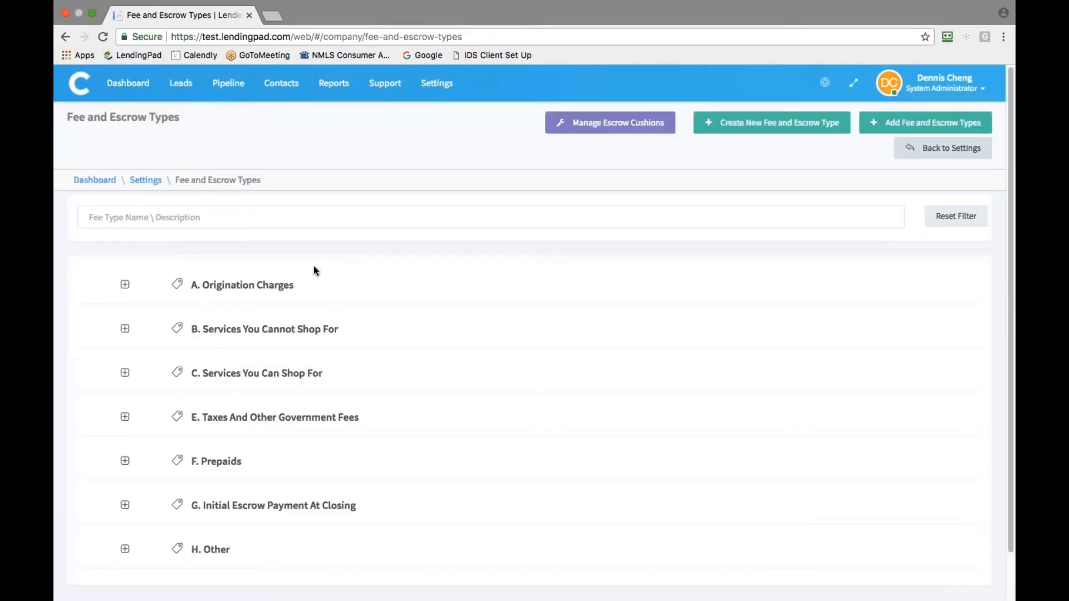
Set the Application Fee amount under A. Origination Charges to 500 and save it
{"action": "left_click", "coordinate": [126, 287]}
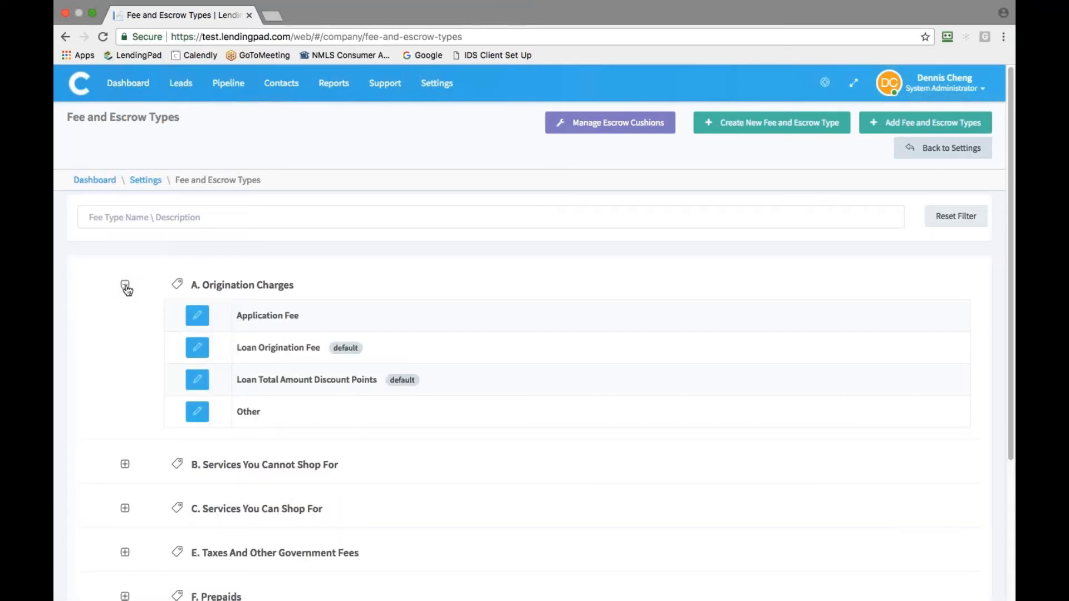
{"action": "left_click", "coordinate": [197, 316]}
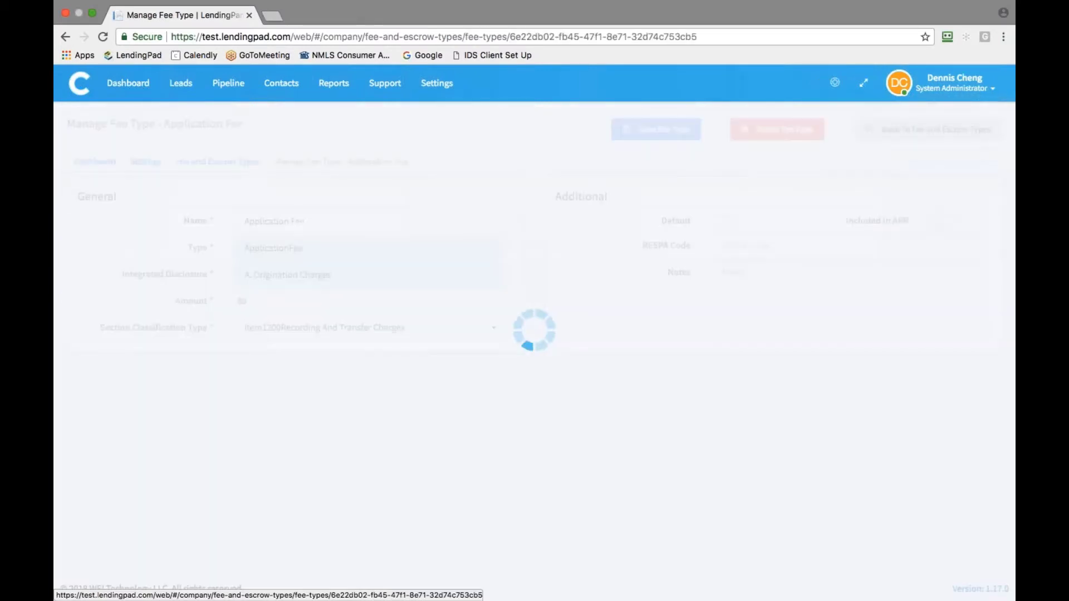
{"action": "left_click", "coordinate": [318, 300]}
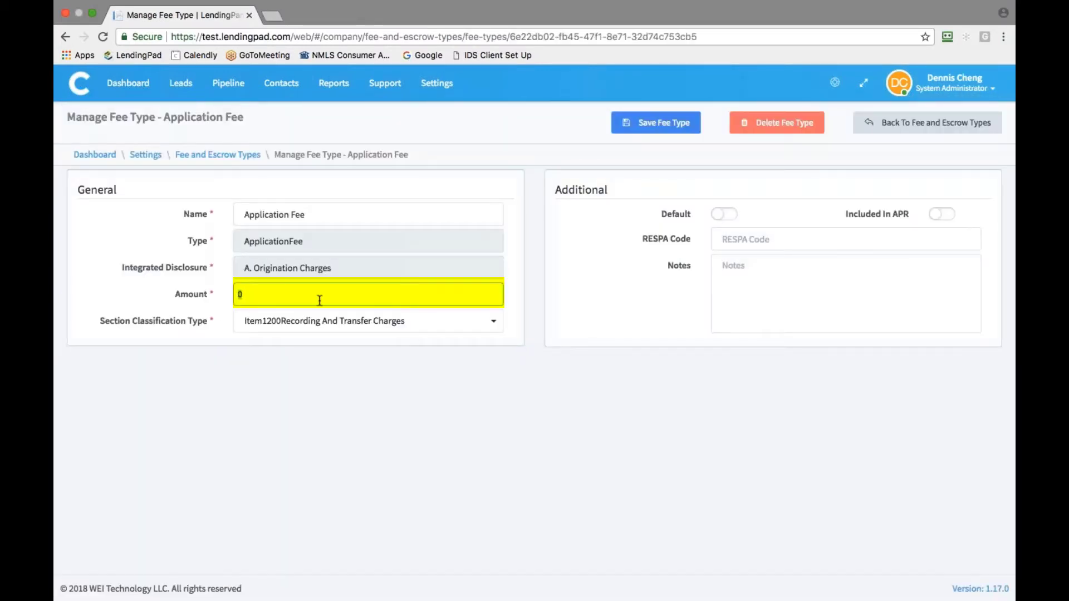
{"action": "type", "text": "500"}
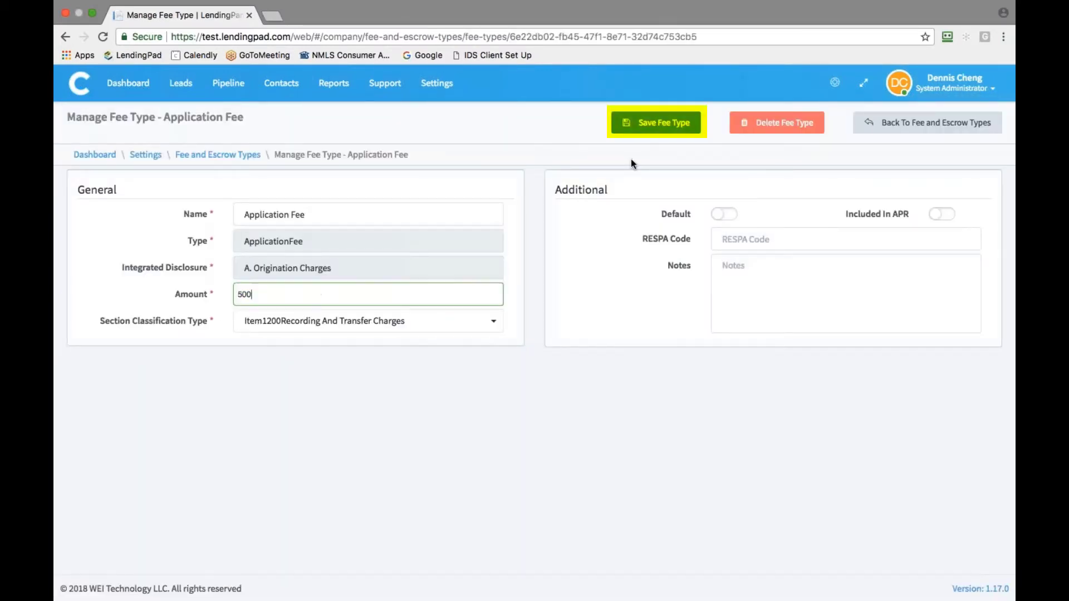
{"action": "left_click", "coordinate": [655, 133]}
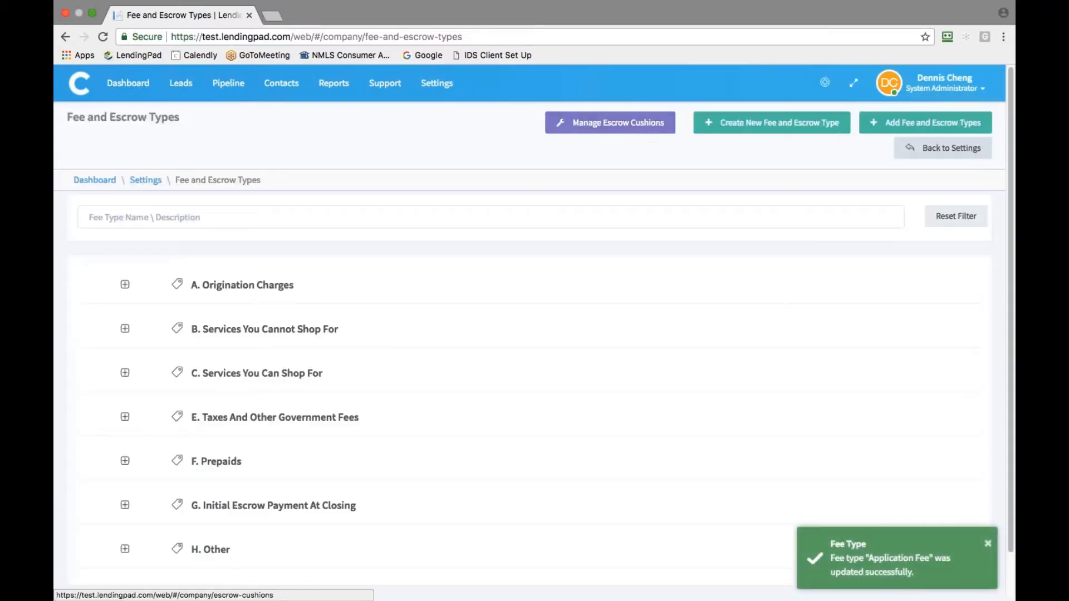
Invite a new user by name and e-mail with the Loan Officer role
{"action": "left_click", "coordinate": [437, 87]}
{"action": "left_click", "coordinate": [266, 390]}
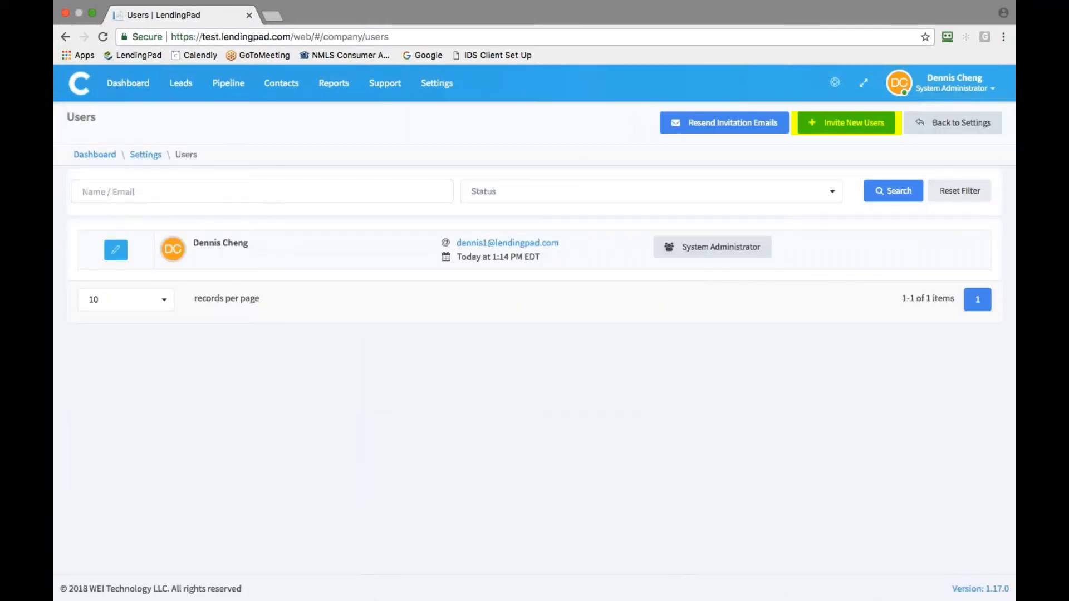
{"action": "left_click", "coordinate": [841, 124]}
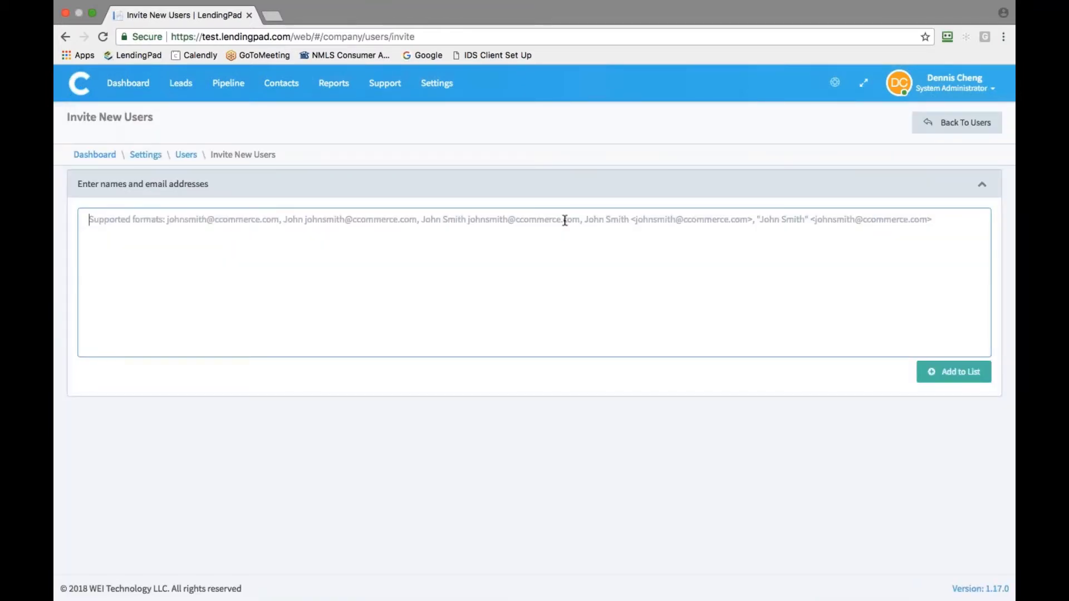
{"action": "left_click", "coordinate": [564, 220]}
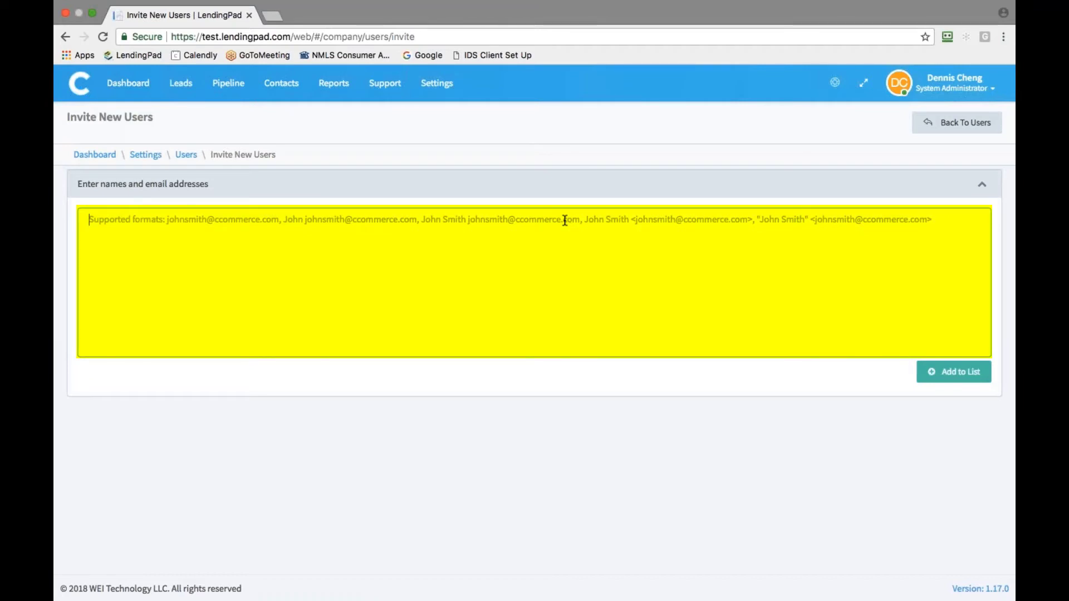
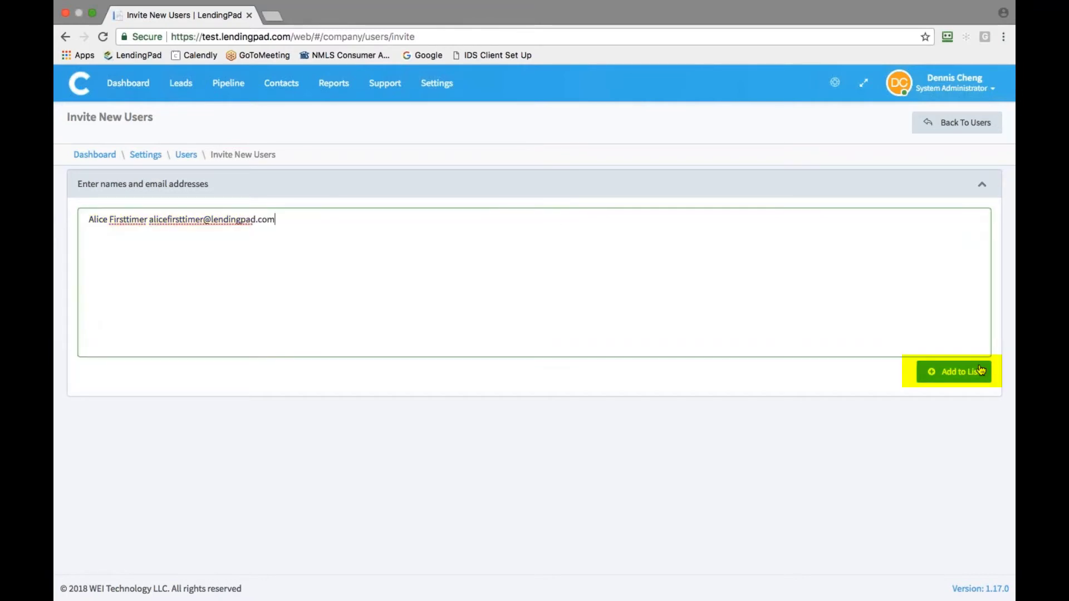
{"action": "left_click", "coordinate": [980, 371]}
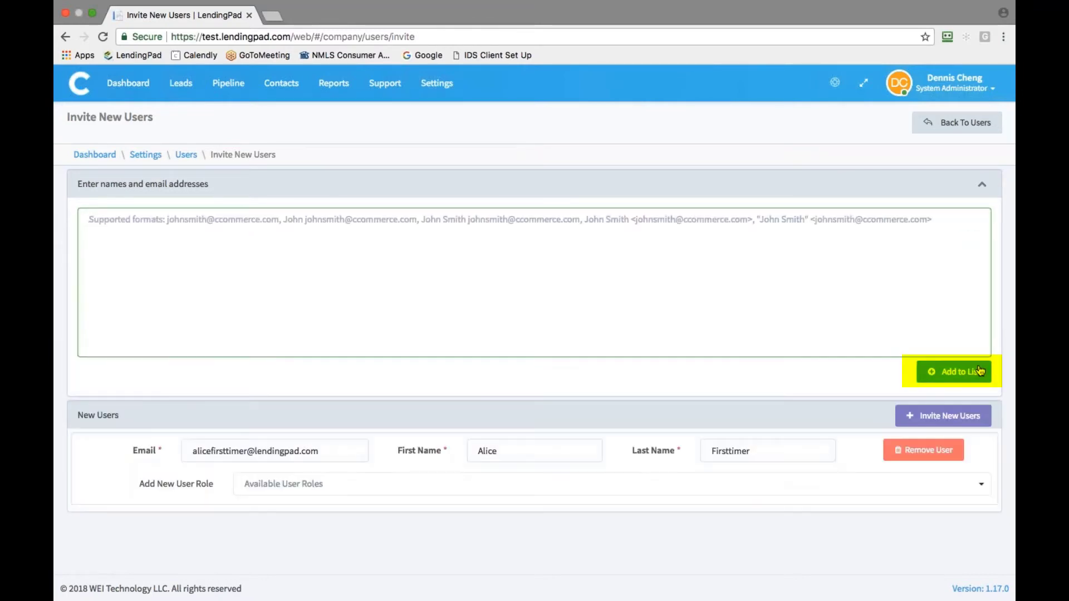
{"action": "left_click", "coordinate": [577, 491]}
{"action": "left_click", "coordinate": [358, 388]}
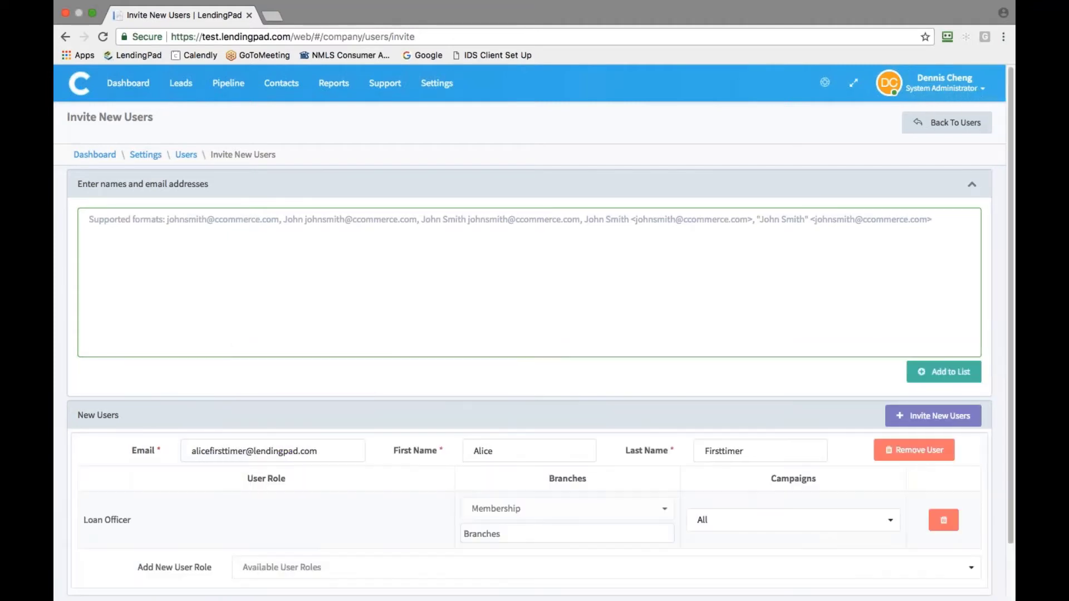
{"action": "left_click", "coordinate": [941, 422]}
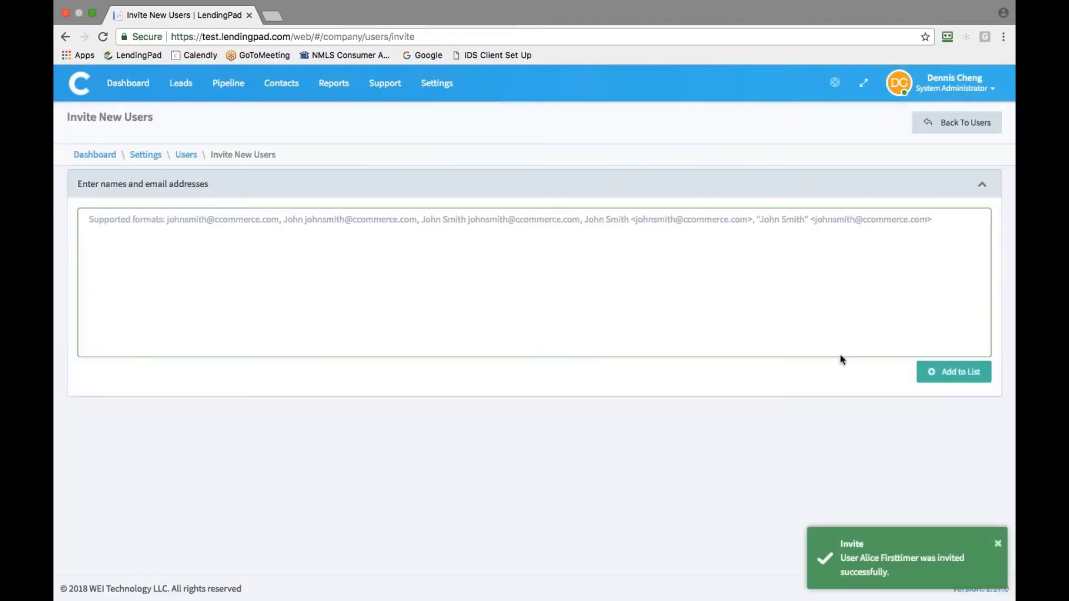
Add a license row for the new user under User Licenses and save it
{"action": "left_click", "coordinate": [438, 89]}
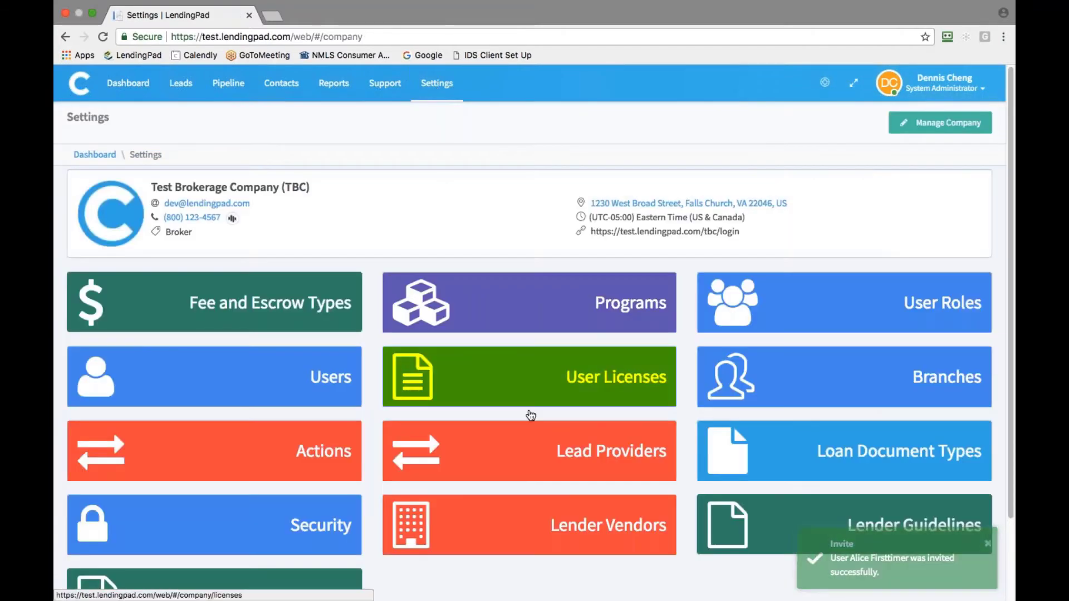
{"action": "left_click", "coordinate": [534, 379]}
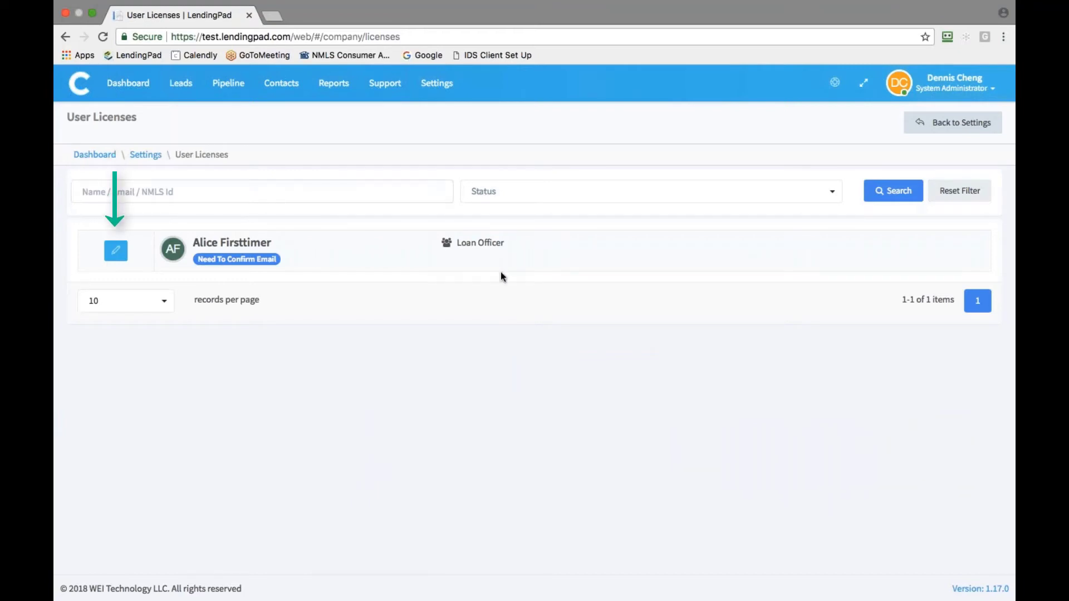
{"action": "left_click", "coordinate": [123, 252]}
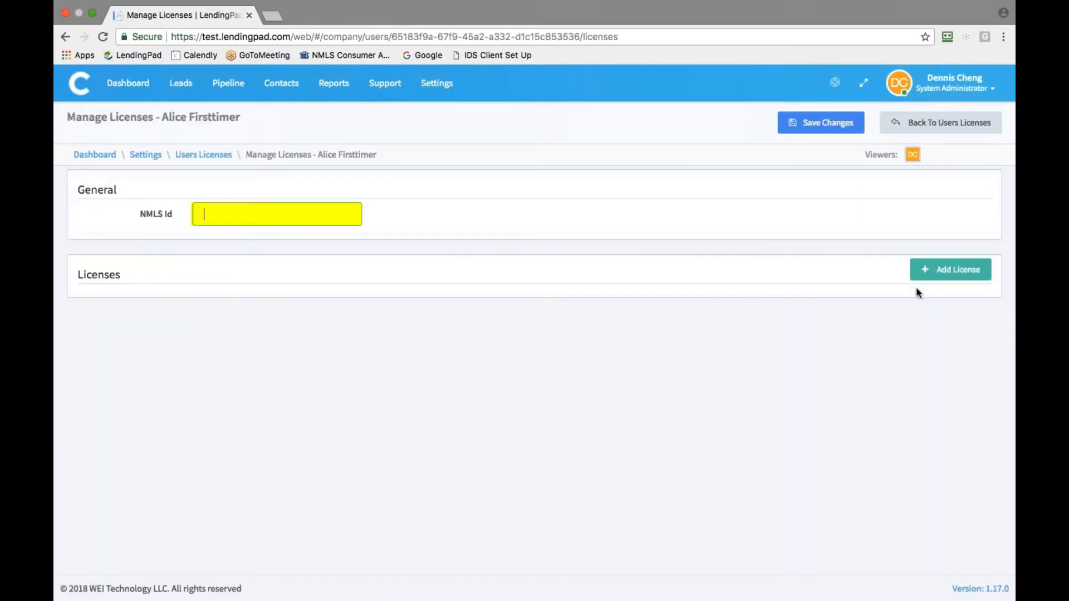
{"action": "left_click", "coordinate": [953, 279]}
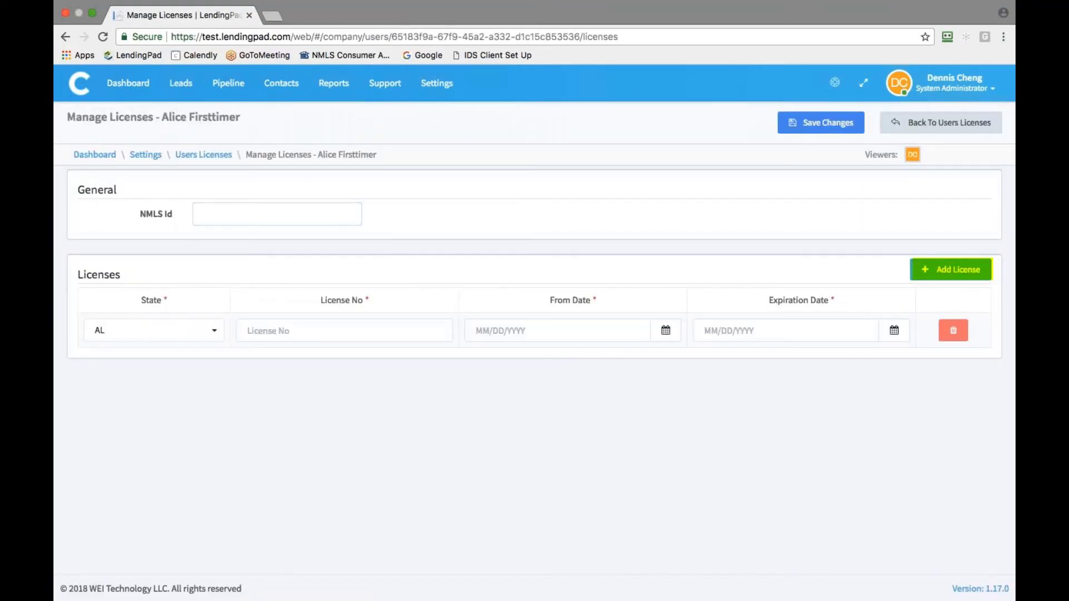
{"action": "left_click", "coordinate": [830, 131]}
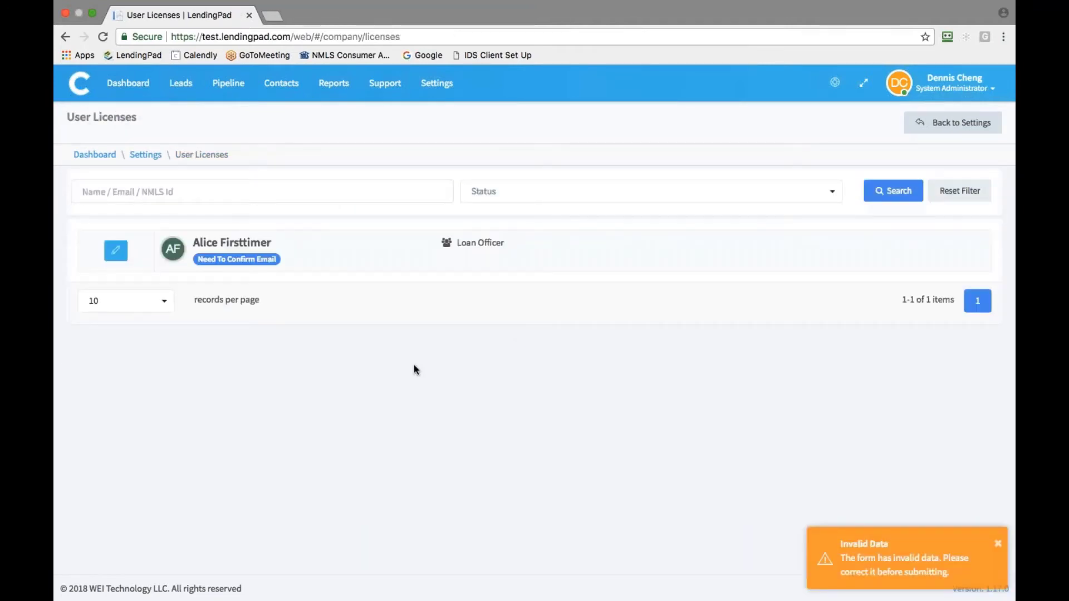
Open the company Actions list from the Settings page
{"action": "left_click", "coordinate": [436, 85]}
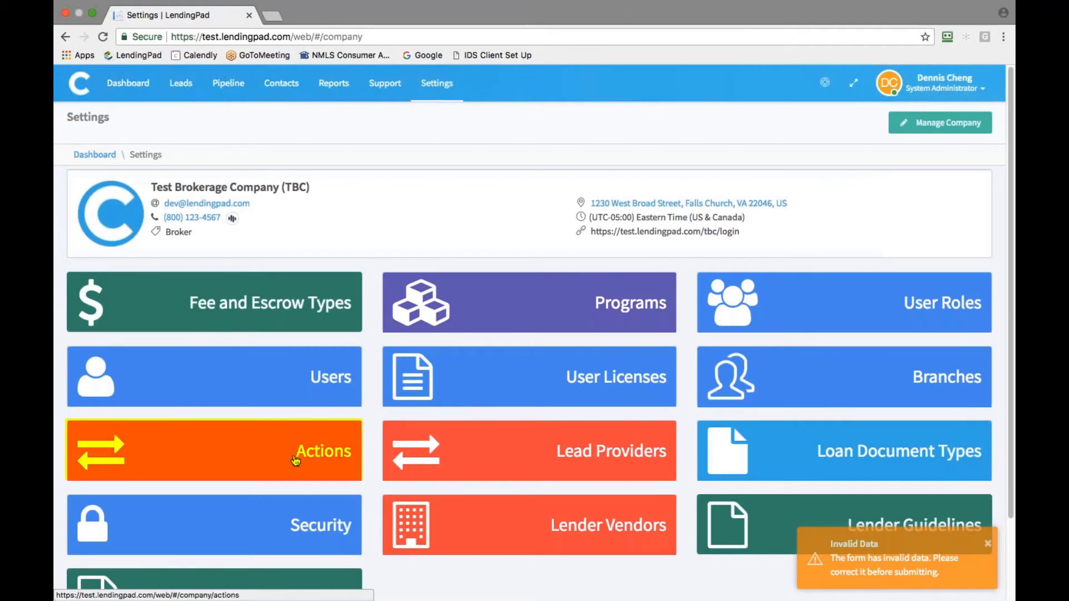
{"action": "left_click", "coordinate": [296, 460]}
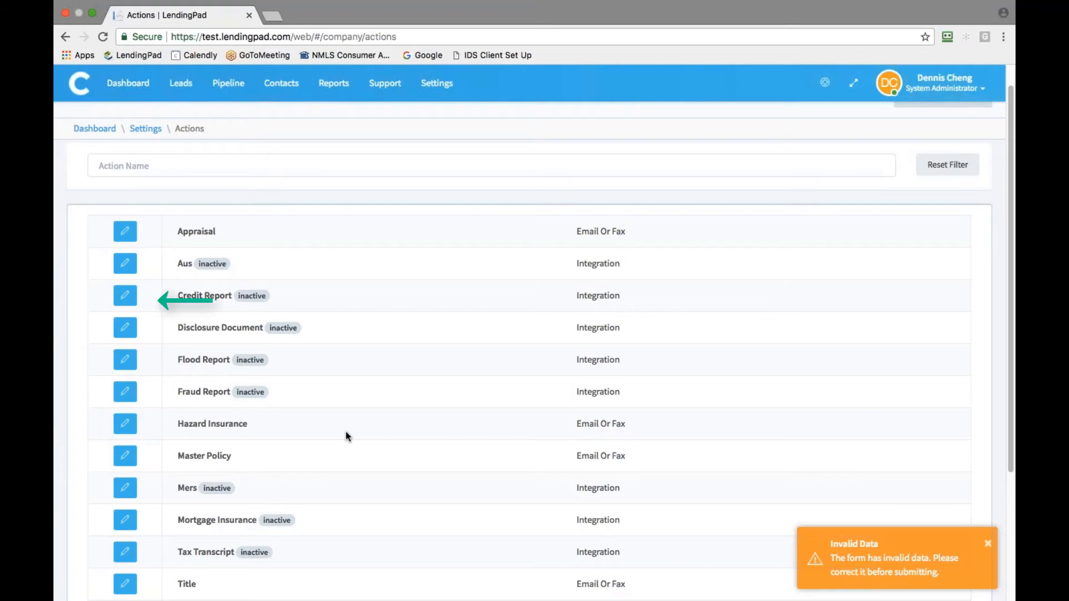
Enable Credit Plus as the Credit Report vendor with its login credentials and save
{"action": "left_click", "coordinate": [125, 295]}
{"action": "scroll", "coordinate": [115, 294], "scroll_direction": "down", "scroll_amount": 5}
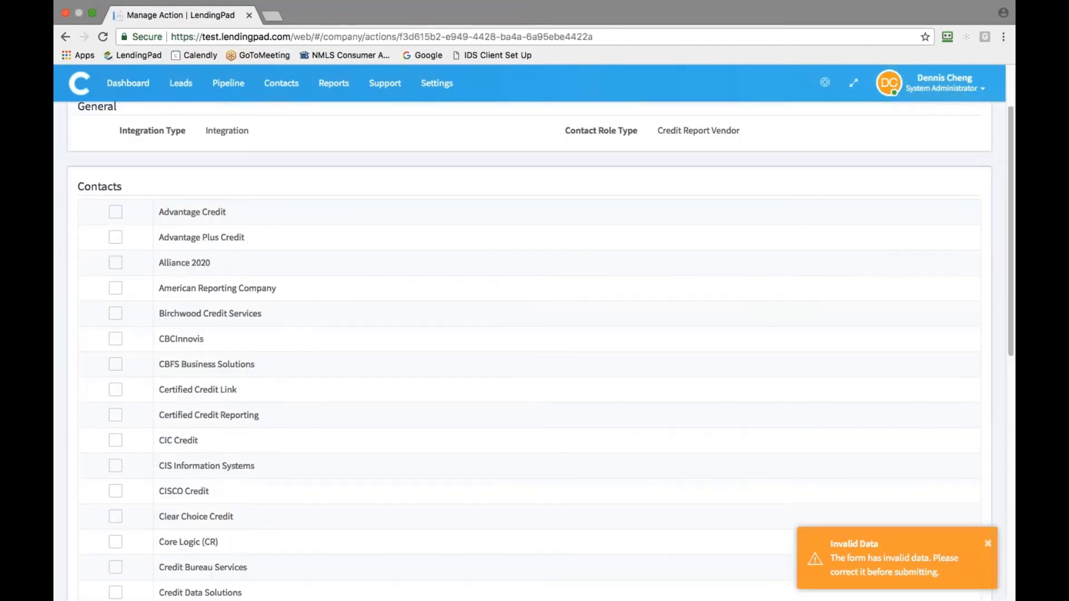
{"action": "scroll", "coordinate": [115, 296], "scroll_direction": "down", "scroll_amount": 2}
{"action": "left_click", "coordinate": [116, 451]}
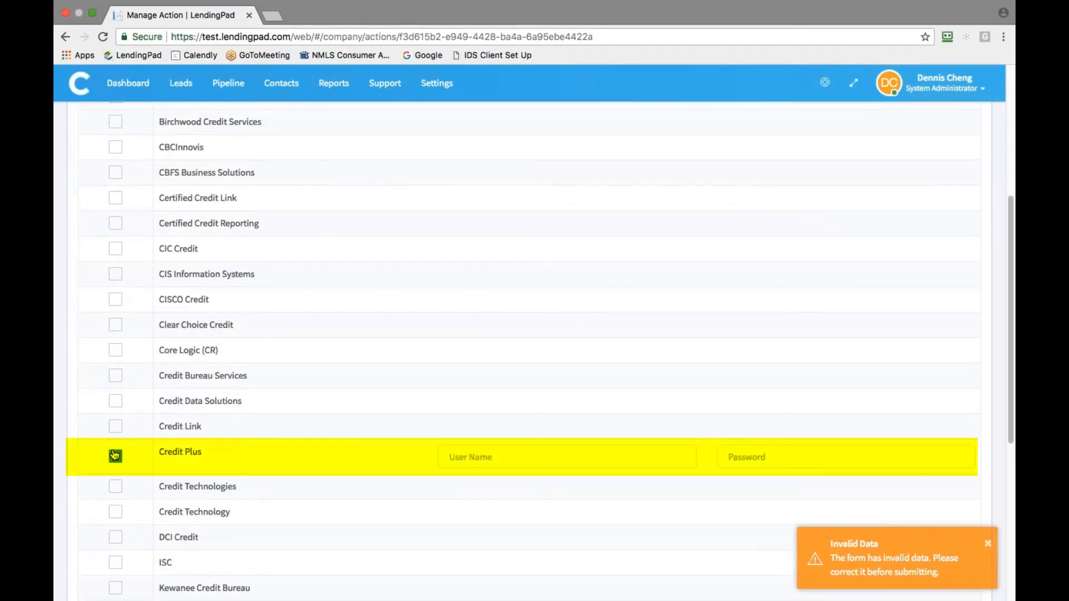
{"action": "type", "text": "ra"}
{"action": "key", "text": "Tab"}
{"action": "type", "text": "a"}
{"action": "scroll", "coordinate": [686, 410], "scroll_direction": "up", "scroll_amount": 6}
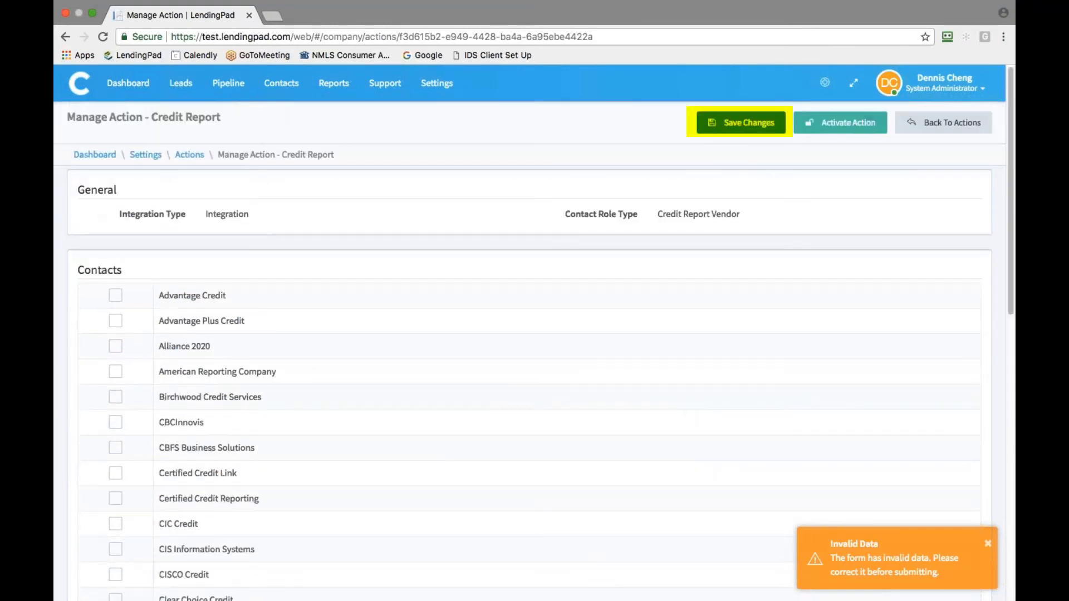
{"action": "left_click", "coordinate": [762, 126]}
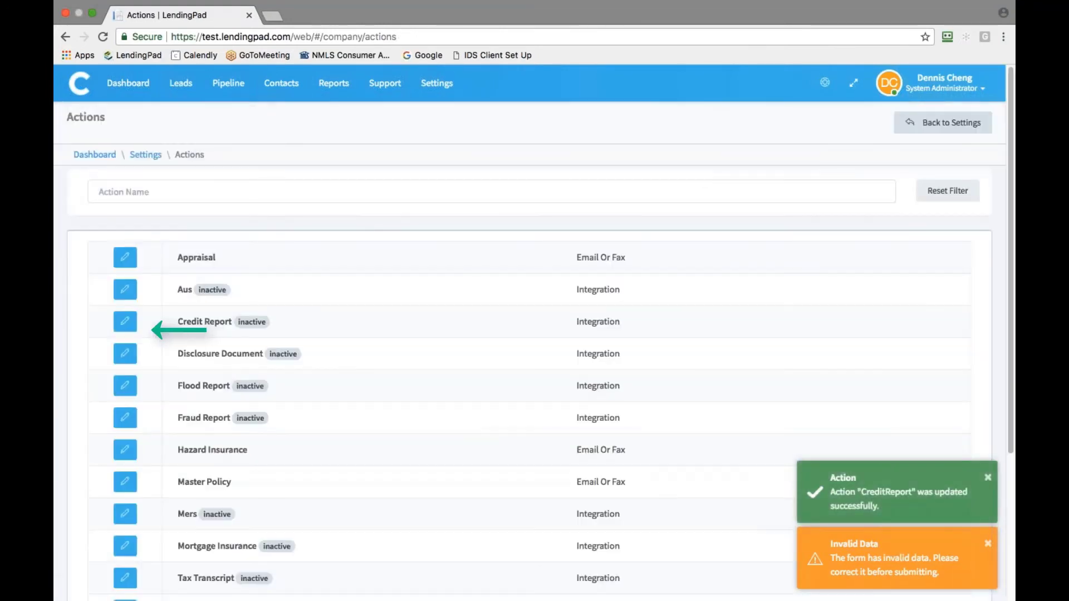
Activate the Credit Report action and confirm
{"action": "left_click", "coordinate": [125, 321]}
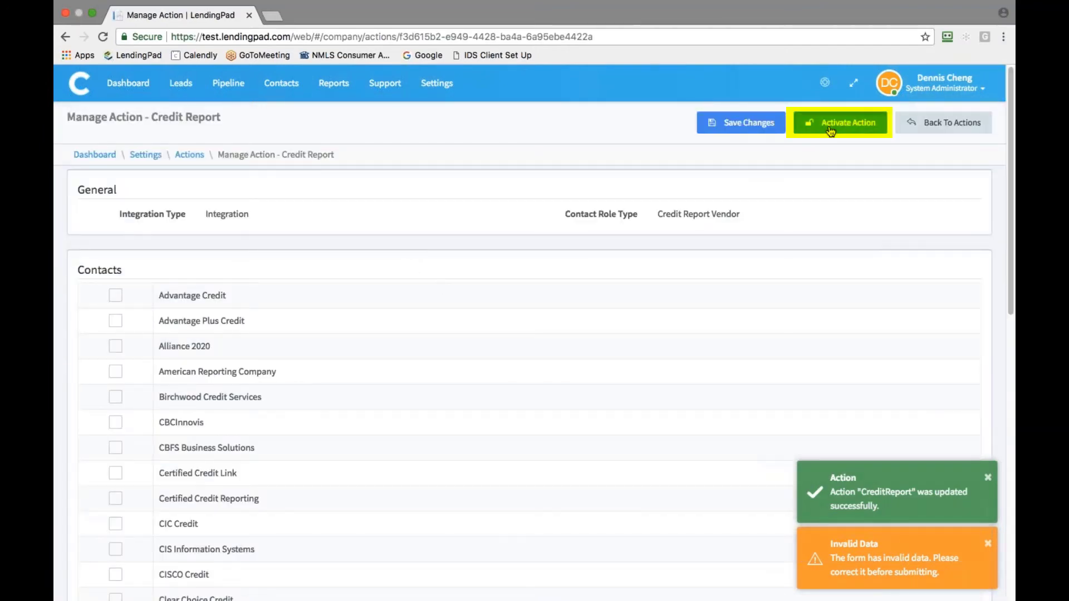
{"action": "left_click", "coordinate": [830, 125]}
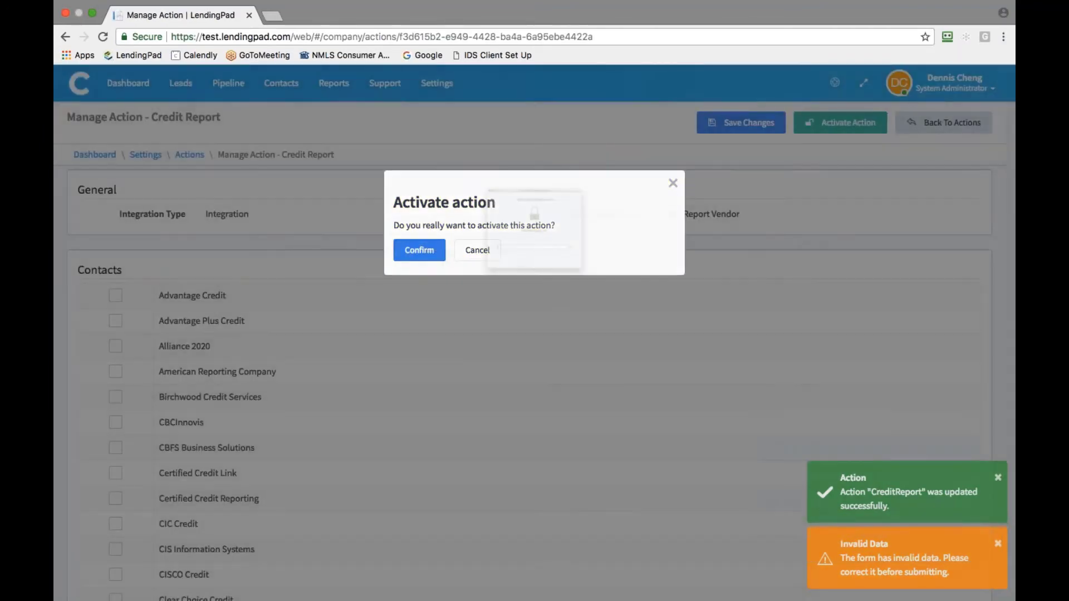
{"action": "left_click", "coordinate": [435, 248]}
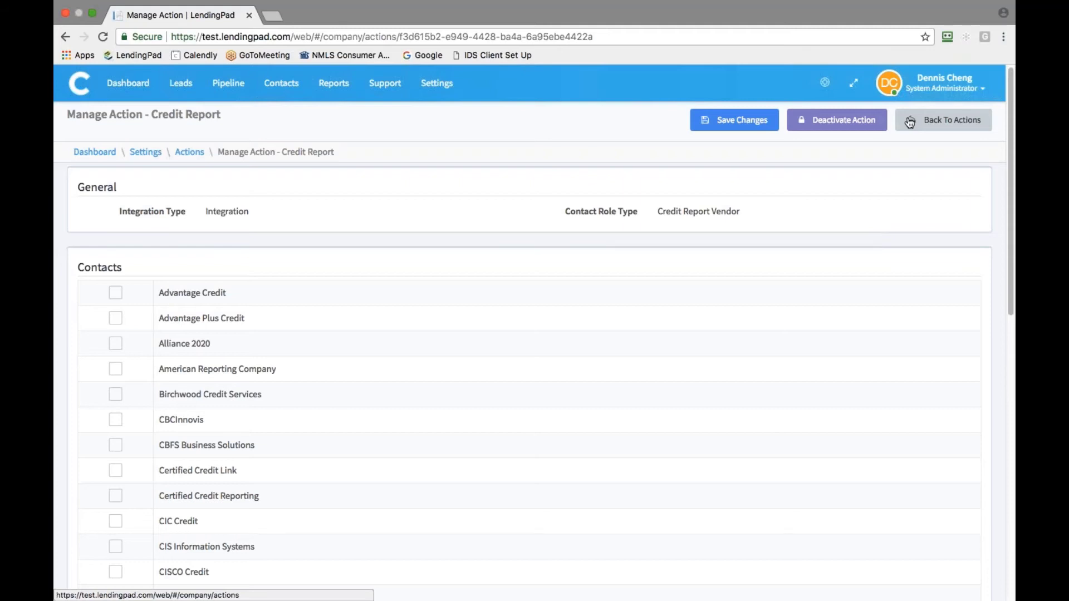
Create a lead provider named 'Lead Provider' with description 'Leads', allowing manual lead creation
{"action": "left_click", "coordinate": [441, 91]}
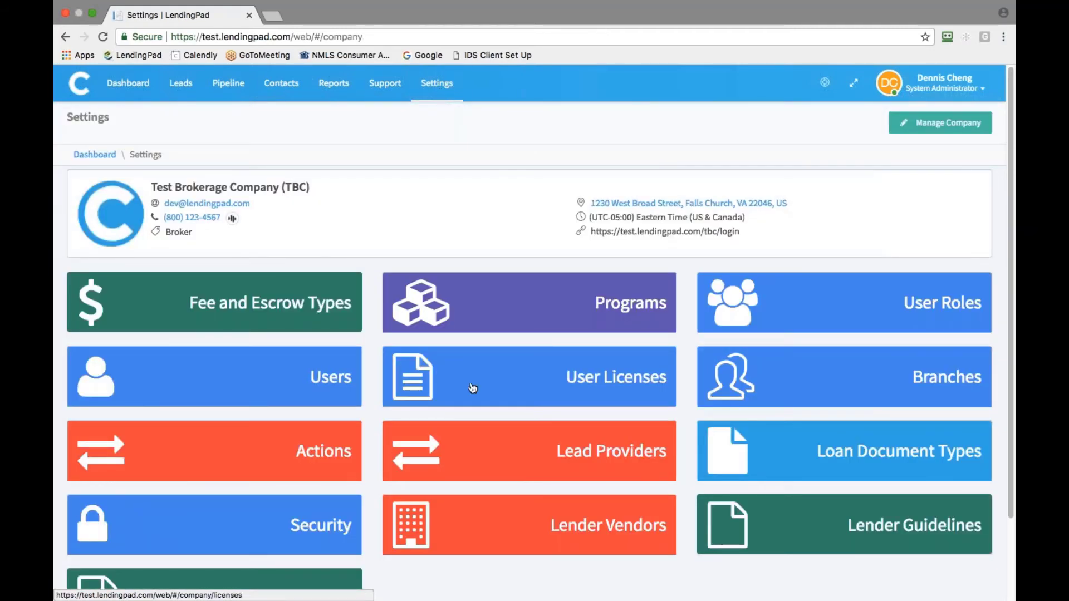
{"action": "left_click", "coordinate": [503, 433]}
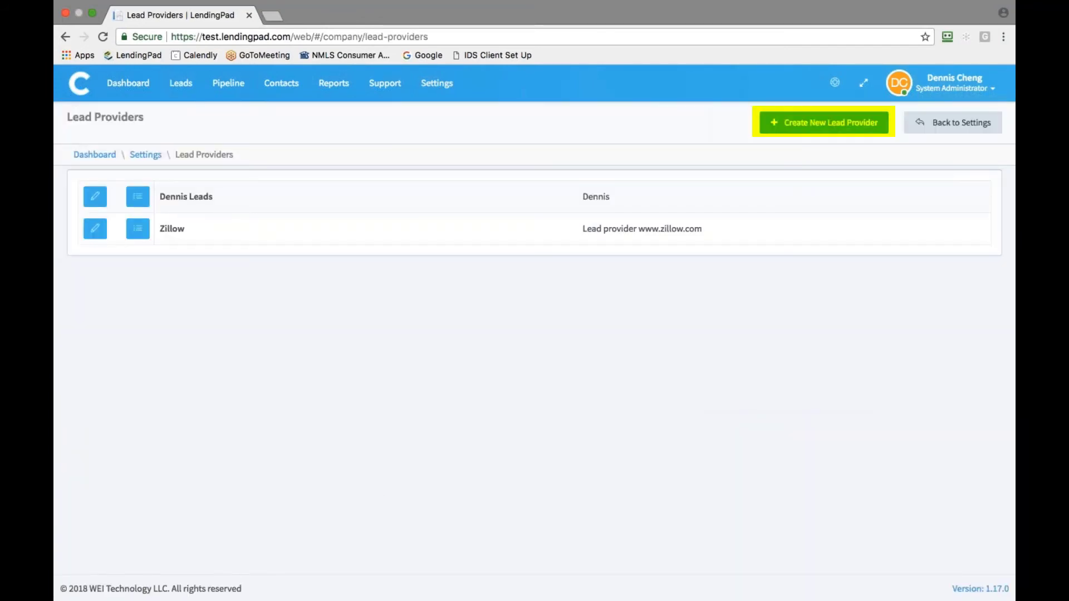
{"action": "left_click", "coordinate": [813, 132]}
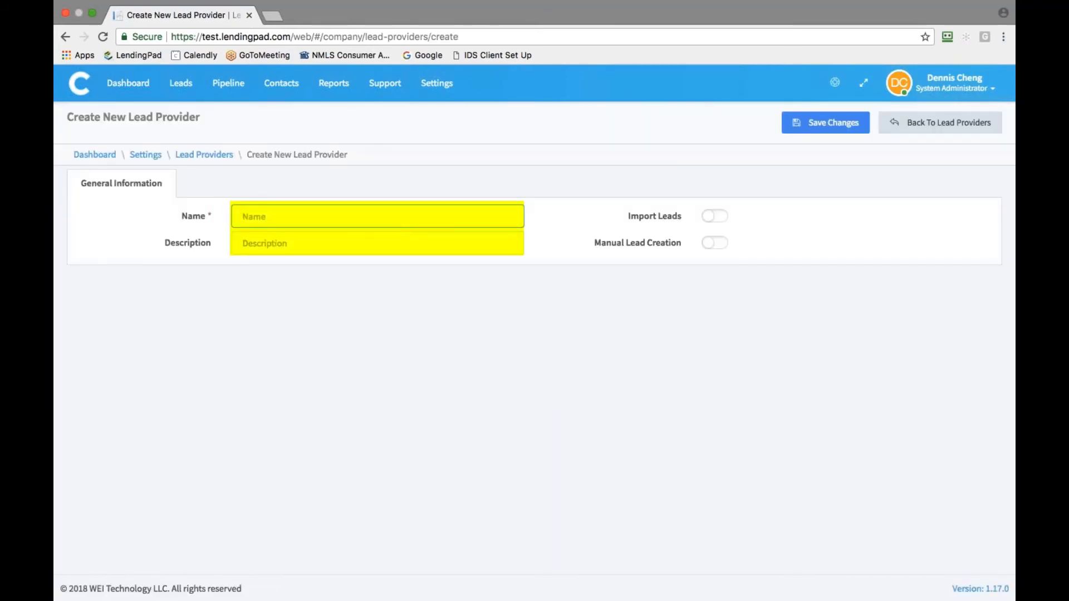
{"action": "type", "text": "Lead Provider"}
{"action": "key", "text": "Tab"}
{"action": "type", "text": "Leads"}
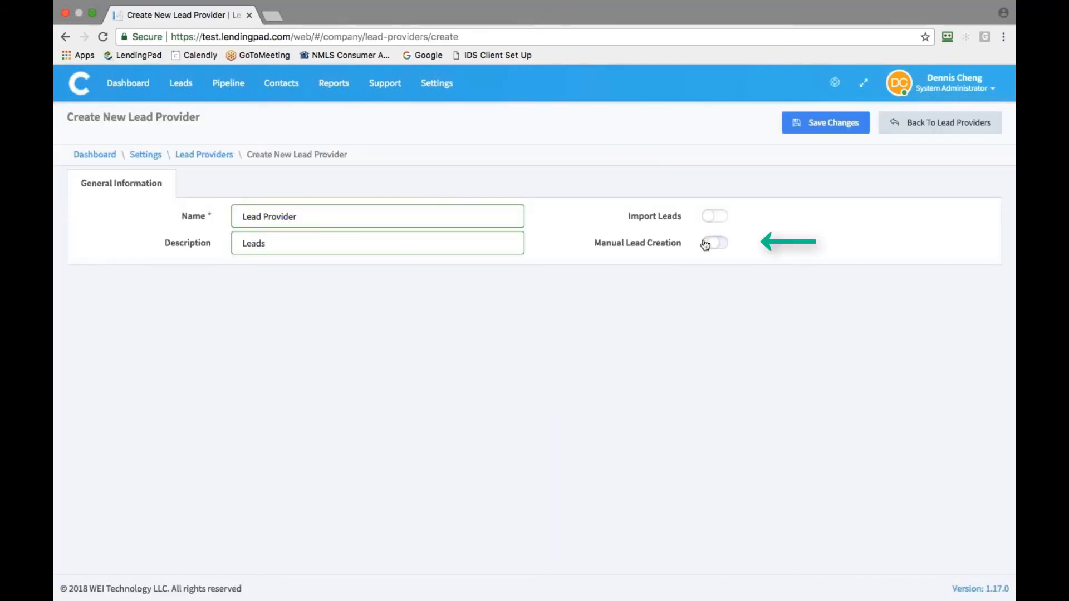
{"action": "left_click", "coordinate": [705, 244]}
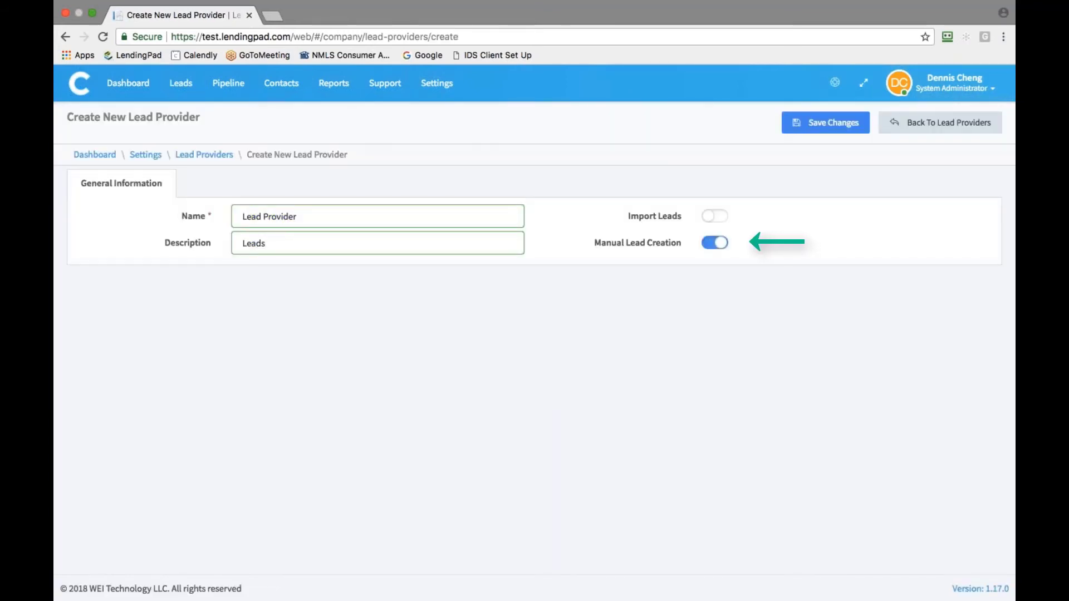
{"action": "left_click", "coordinate": [831, 124]}
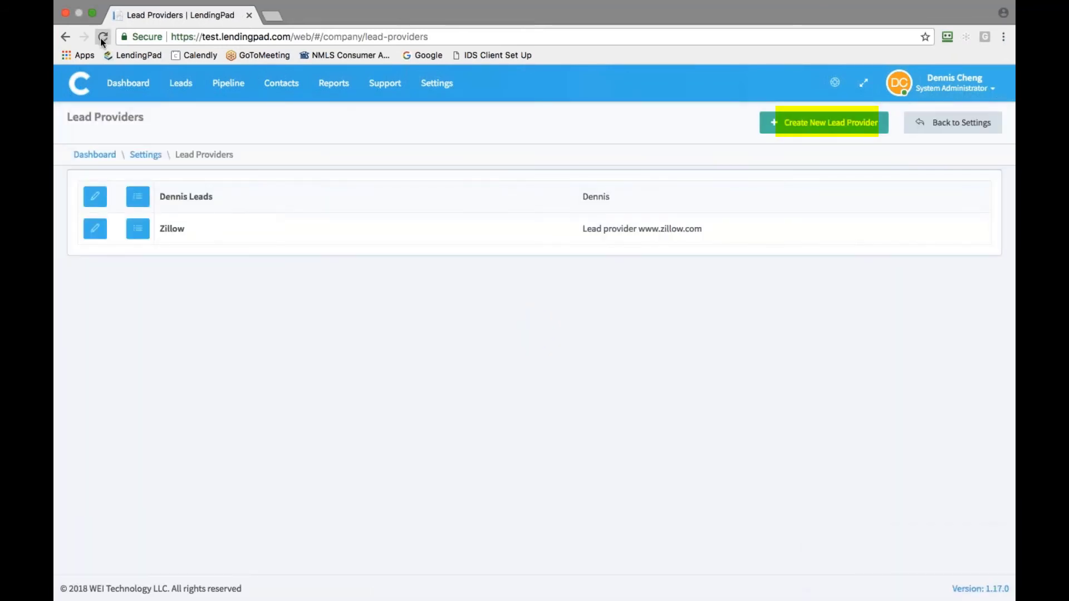
{"action": "left_click", "coordinate": [102, 39]}
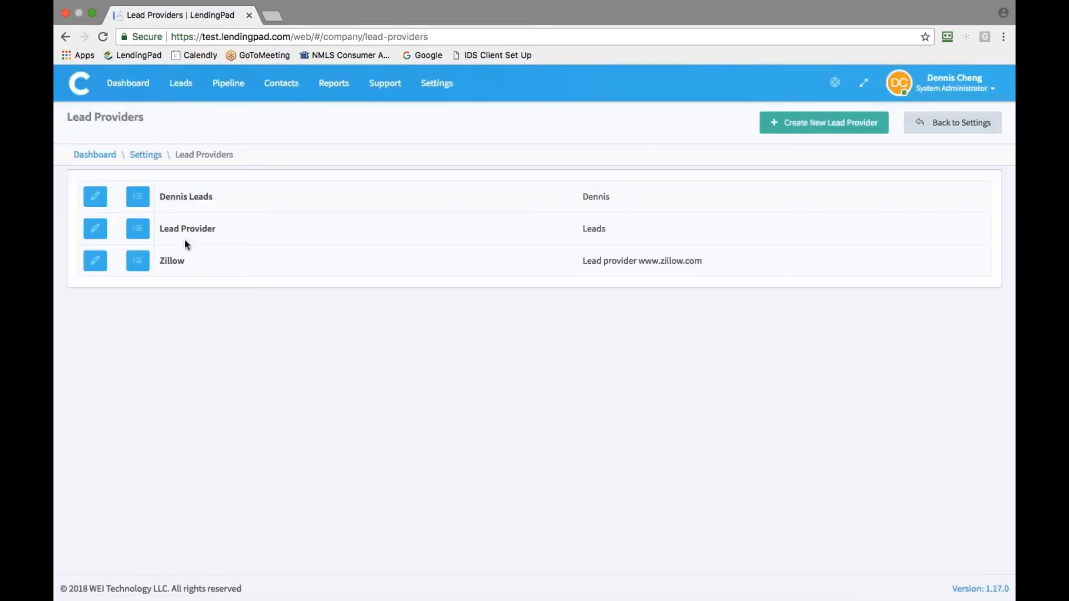
Create a campaign 'Campaign 1' with code 1 under the Lead Provider entry
{"action": "left_click", "coordinate": [139, 233]}
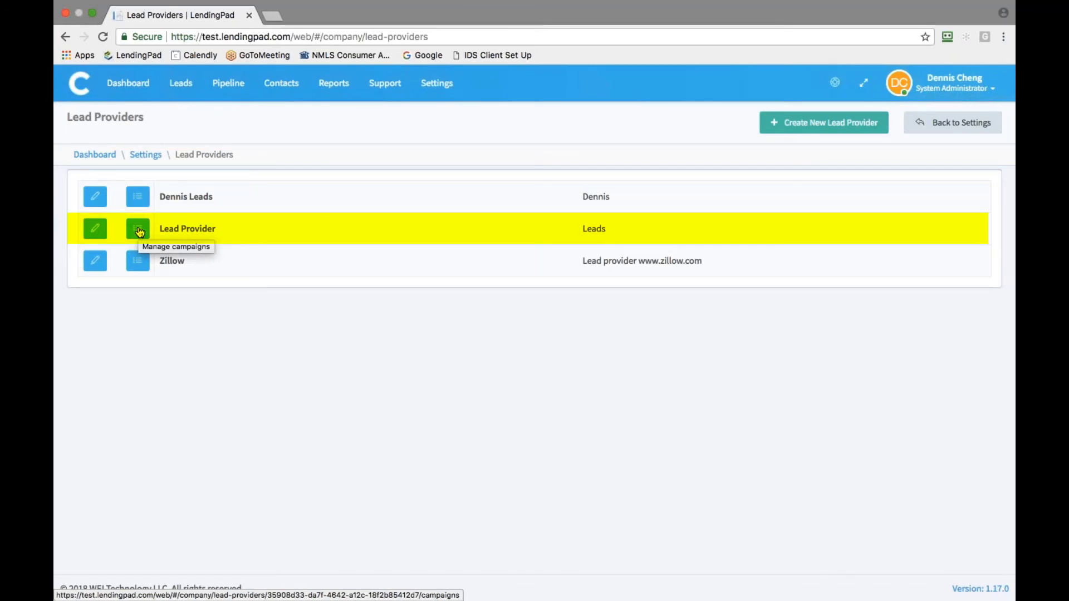
{"action": "left_click", "coordinate": [139, 232]}
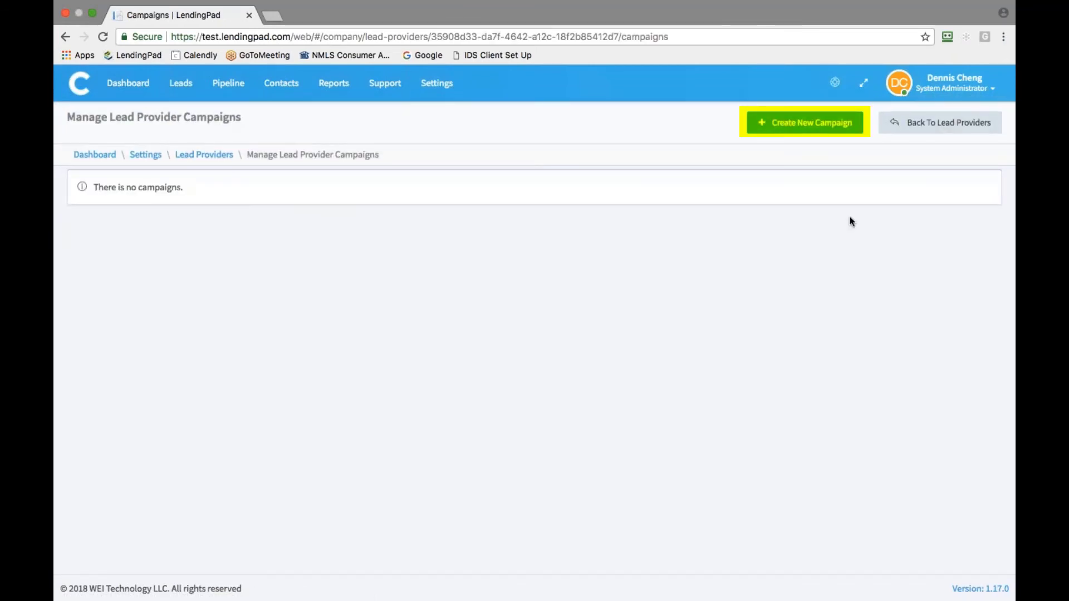
{"action": "left_click", "coordinate": [805, 122]}
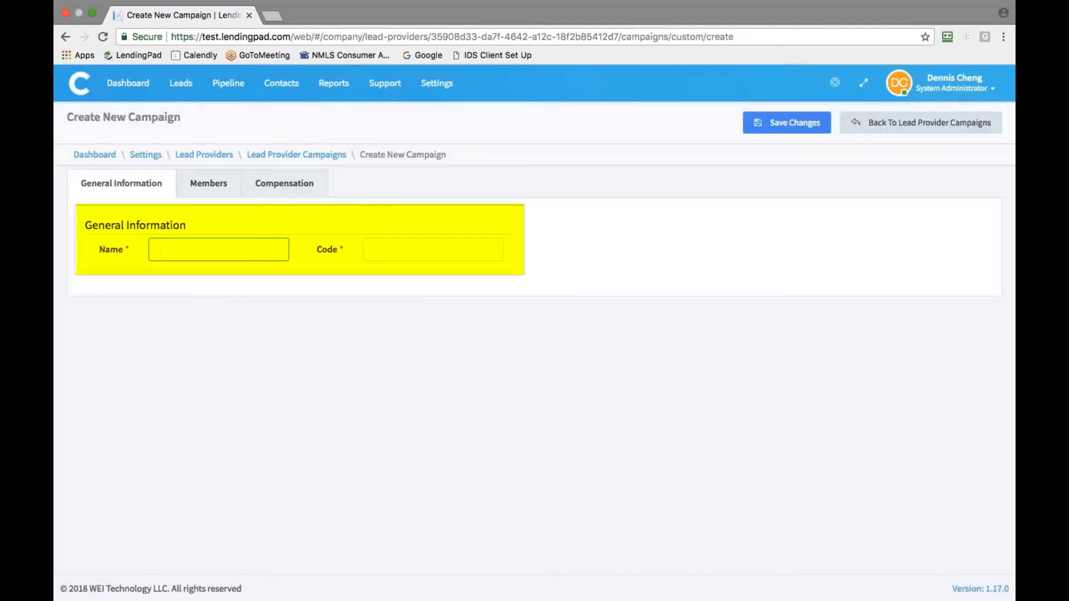
{"action": "type", "text": "Campaign 1"}
{"action": "key", "text": "Tab"}
{"action": "type", "text": "1"}
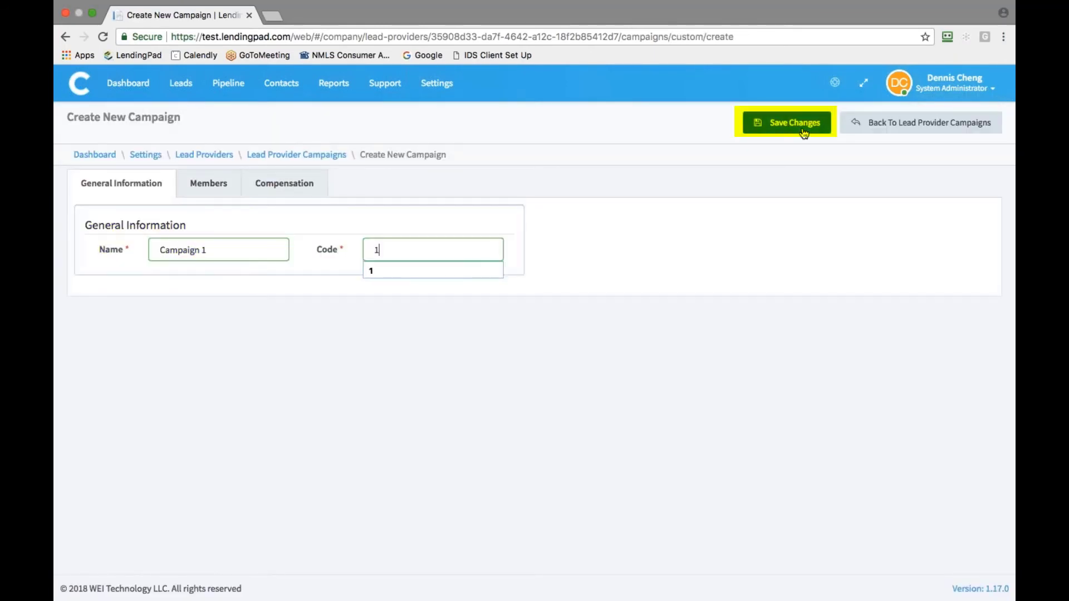
{"action": "left_click", "coordinate": [803, 124]}
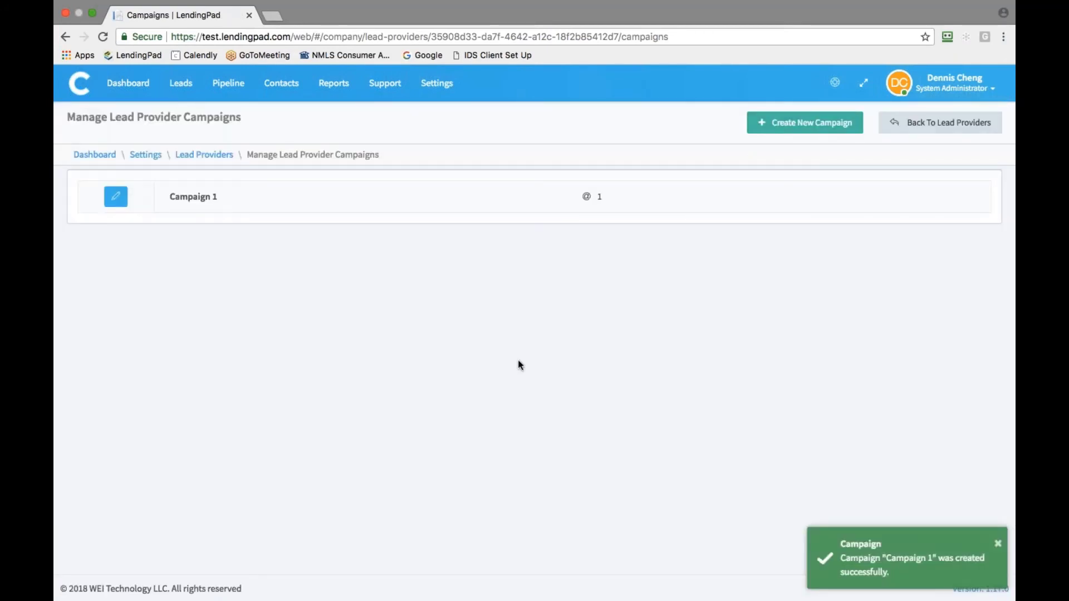
Switch the company Authentication Type to Multi-Factor Authentication and save the security settings
{"action": "left_click", "coordinate": [436, 92]}
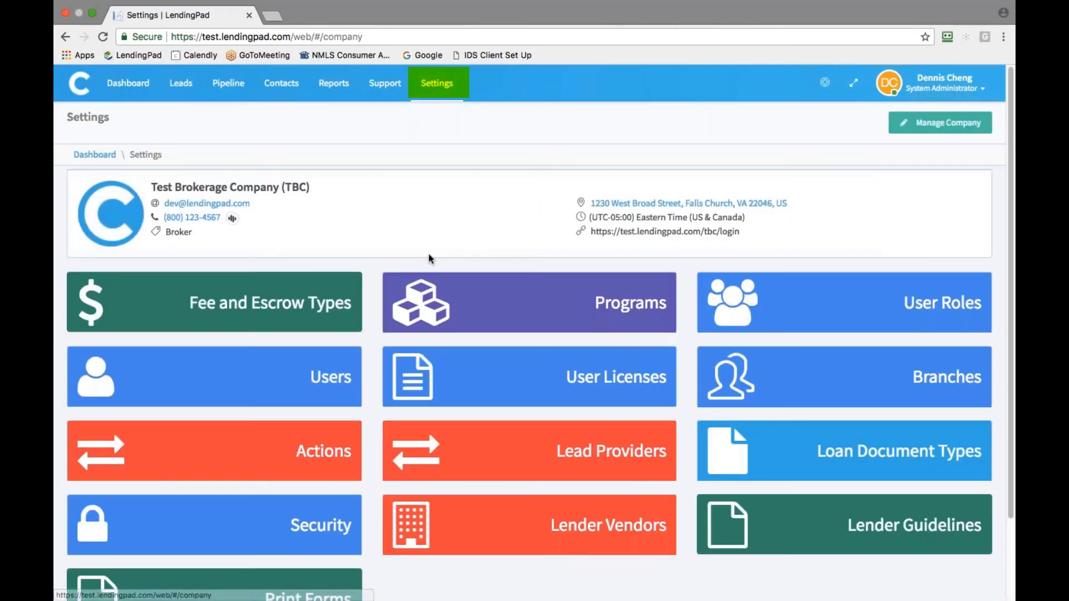
{"action": "left_click", "coordinate": [309, 526]}
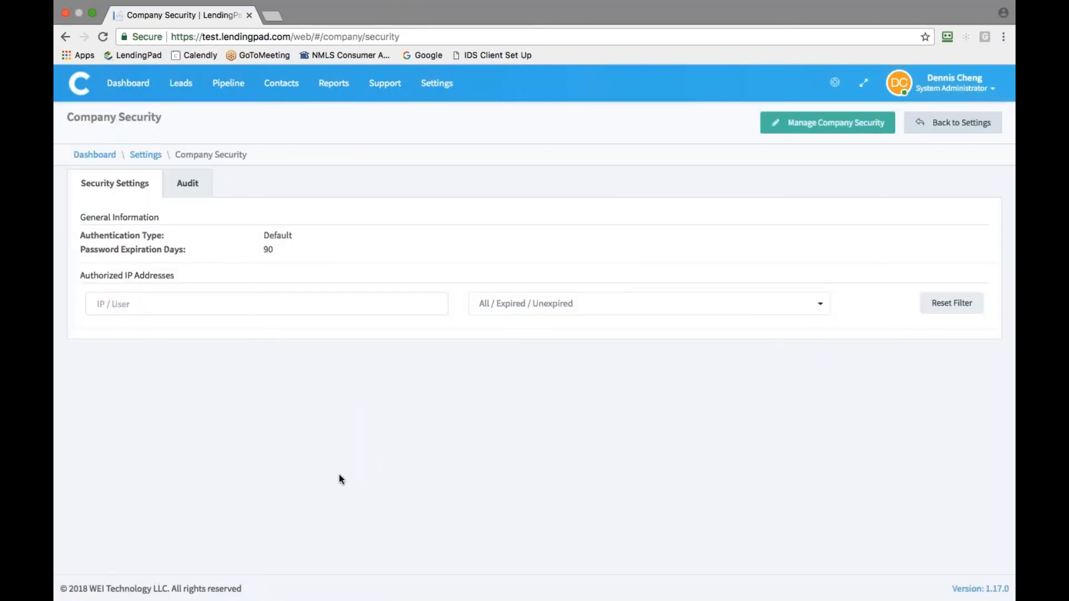
{"action": "left_click", "coordinate": [805, 123]}
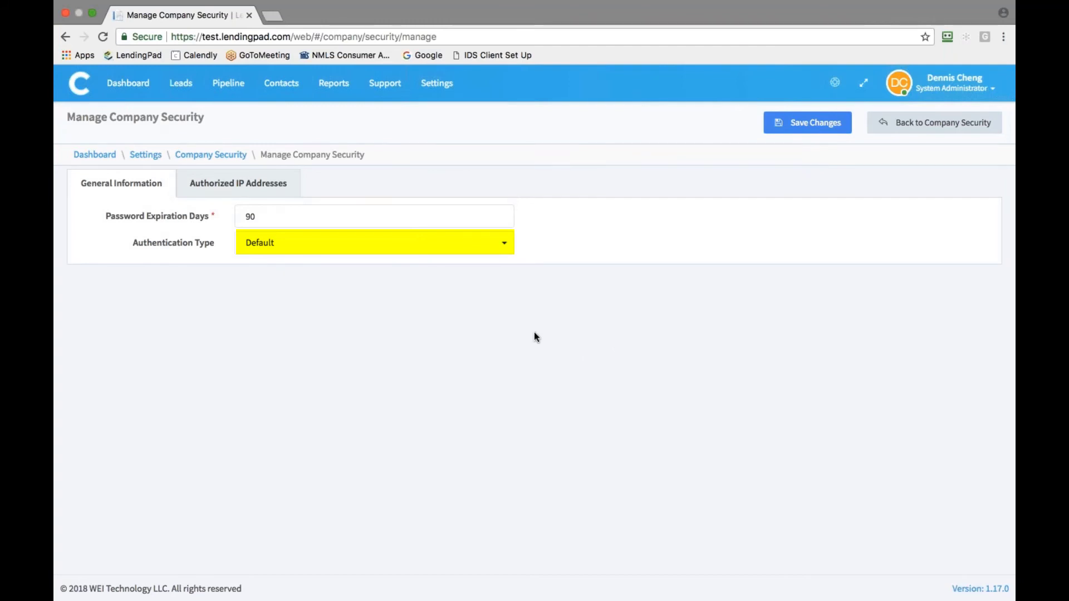
{"action": "left_click", "coordinate": [370, 244]}
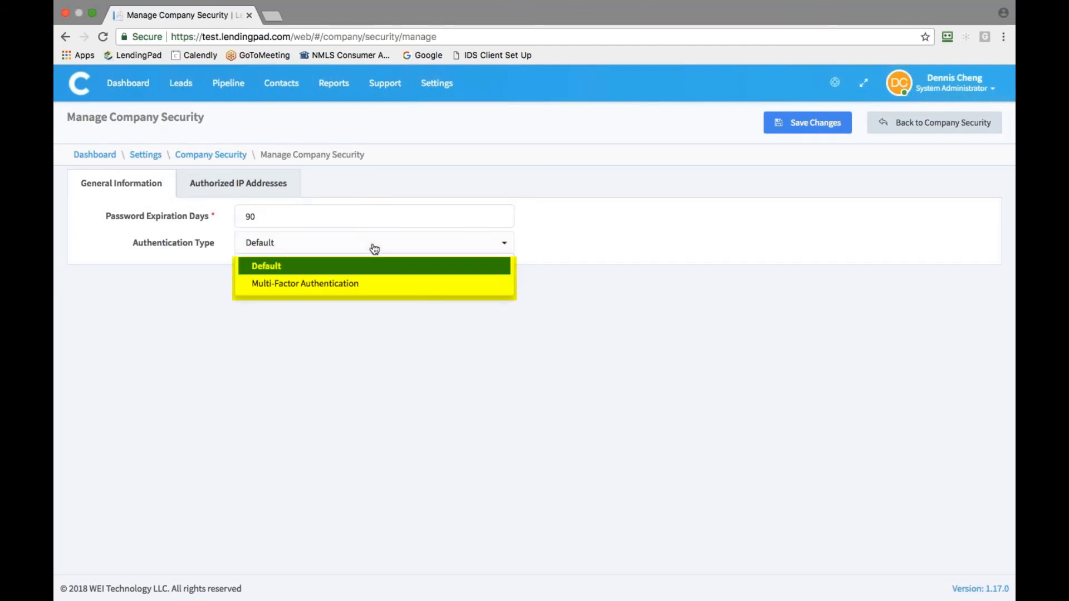
{"action": "left_click", "coordinate": [366, 285]}
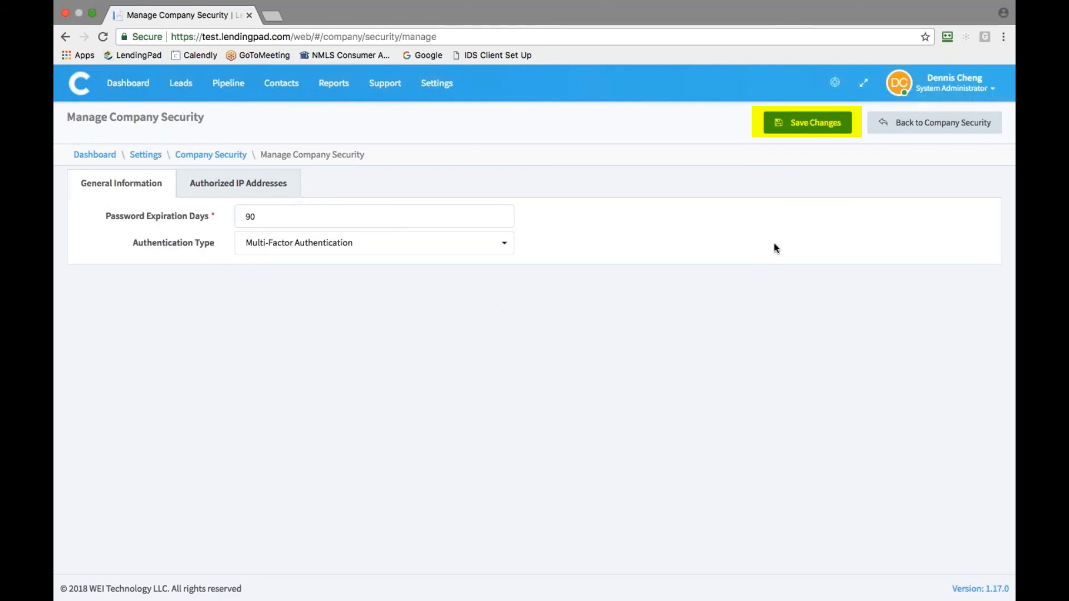
{"action": "left_click", "coordinate": [809, 129]}
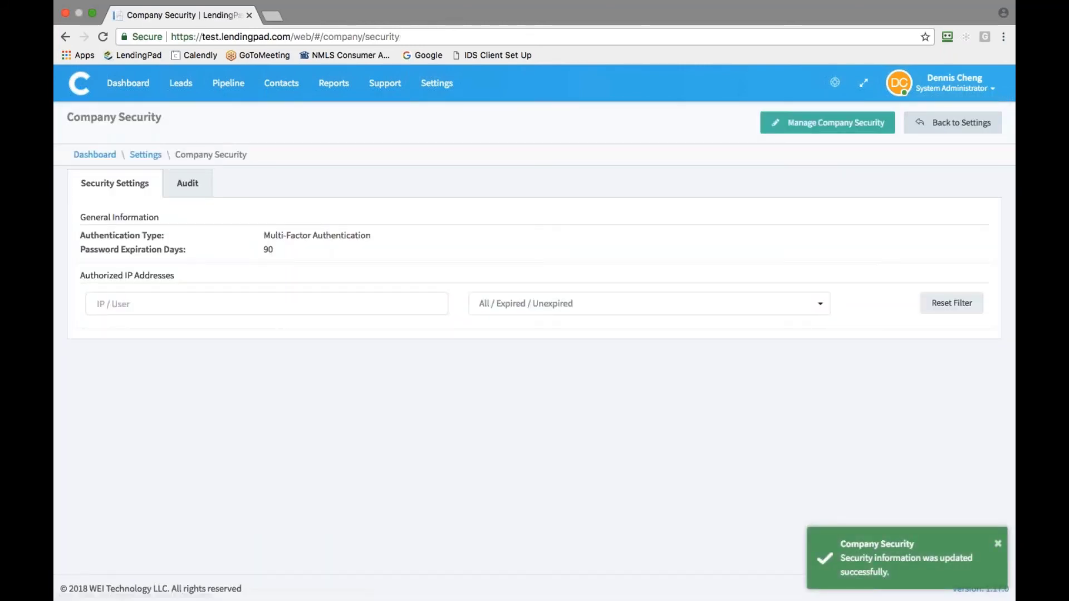
Open your user profile for editing and review the MFA provider and mobile phone fields
{"action": "left_click", "coordinate": [947, 89]}
{"action": "left_click", "coordinate": [917, 120]}
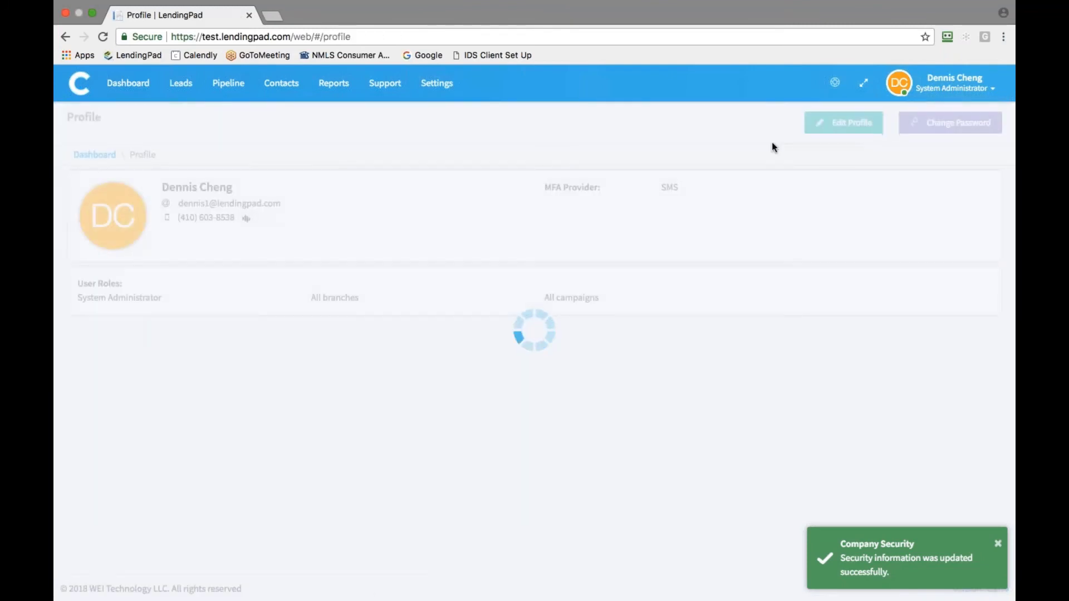
{"action": "left_click", "coordinate": [844, 122]}
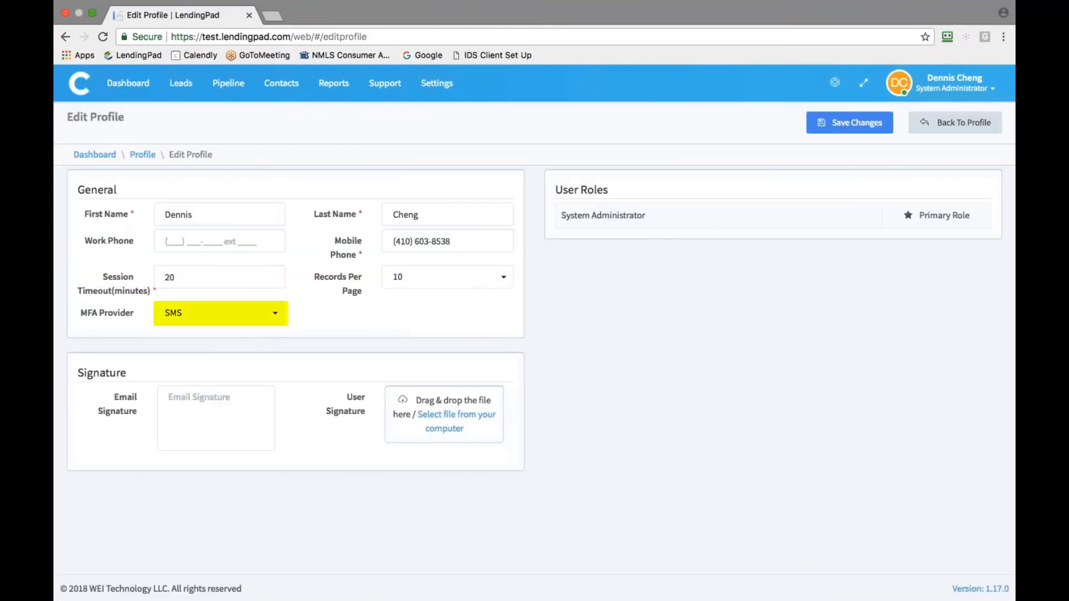
{"action": "left_click", "coordinate": [271, 313]}
{"action": "left_click", "coordinate": [239, 353]}
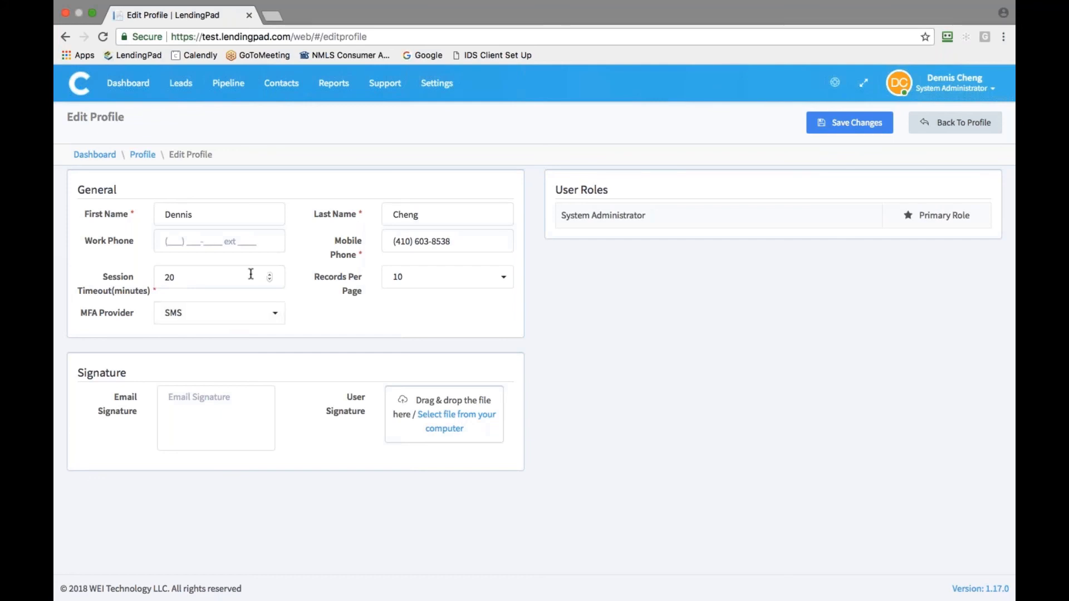
{"action": "left_click_drag", "start_coordinate": [393, 242], "coordinate": [457, 242]}
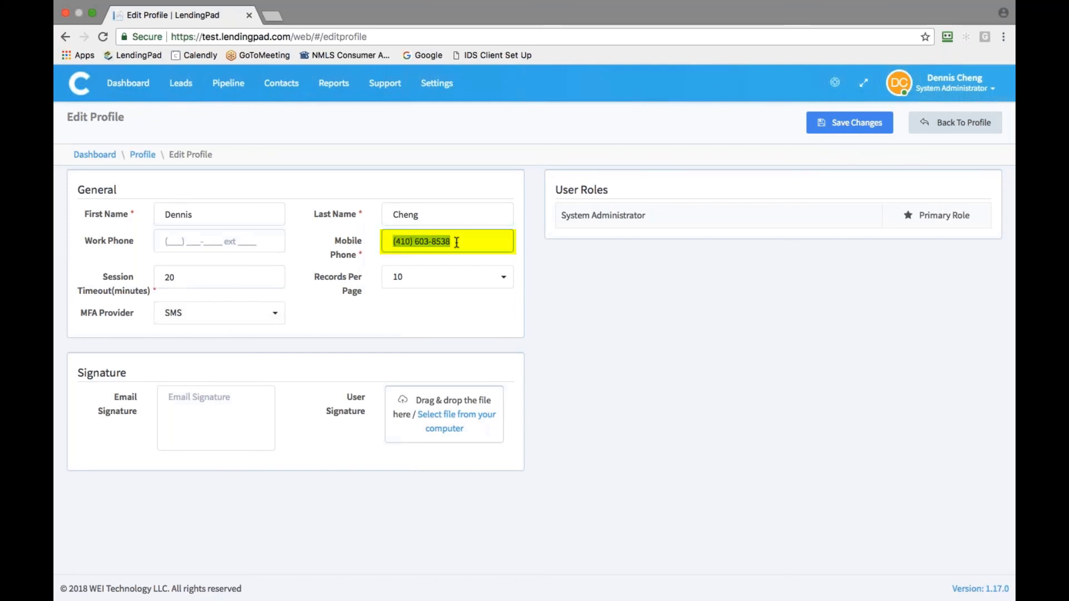
Change the MFA provider to Google Authenticator, save, and reveal the authenticator QR code
{"action": "left_click", "coordinate": [218, 313]}
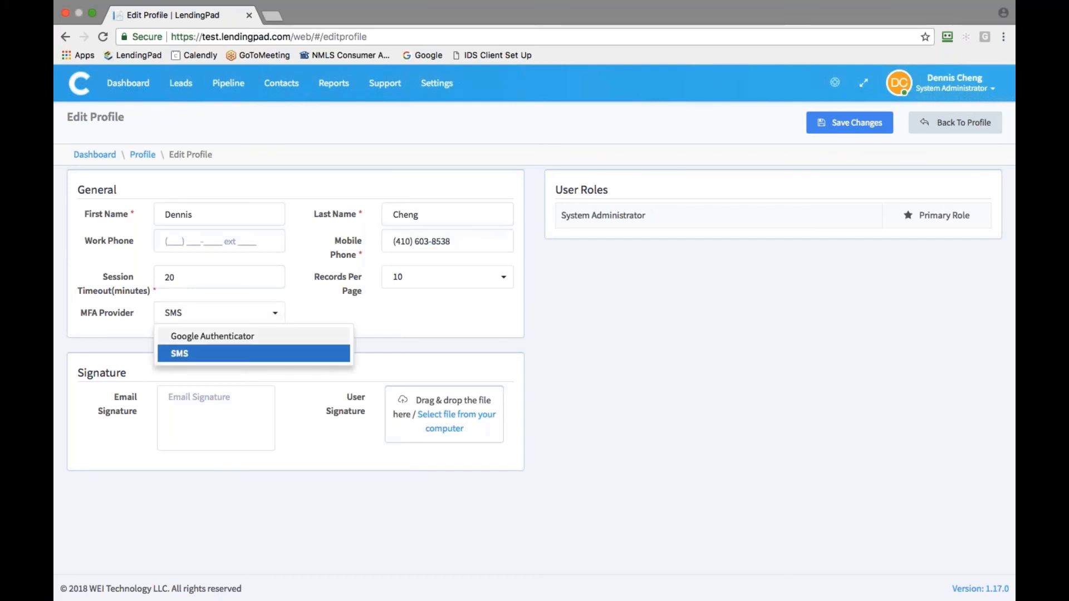
{"action": "left_click", "coordinate": [207, 334]}
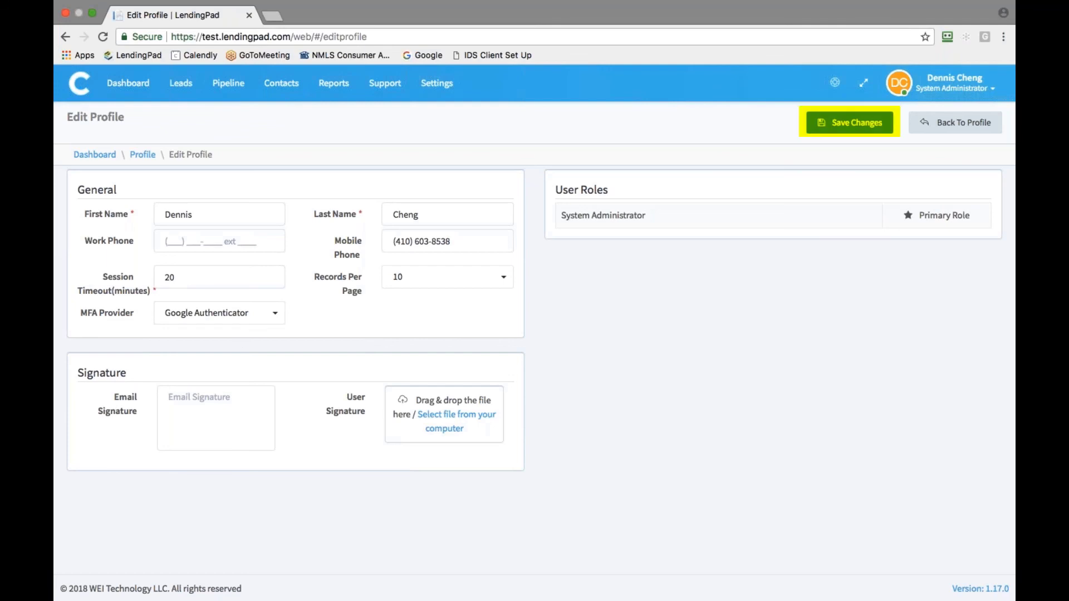
{"action": "left_click", "coordinate": [873, 126]}
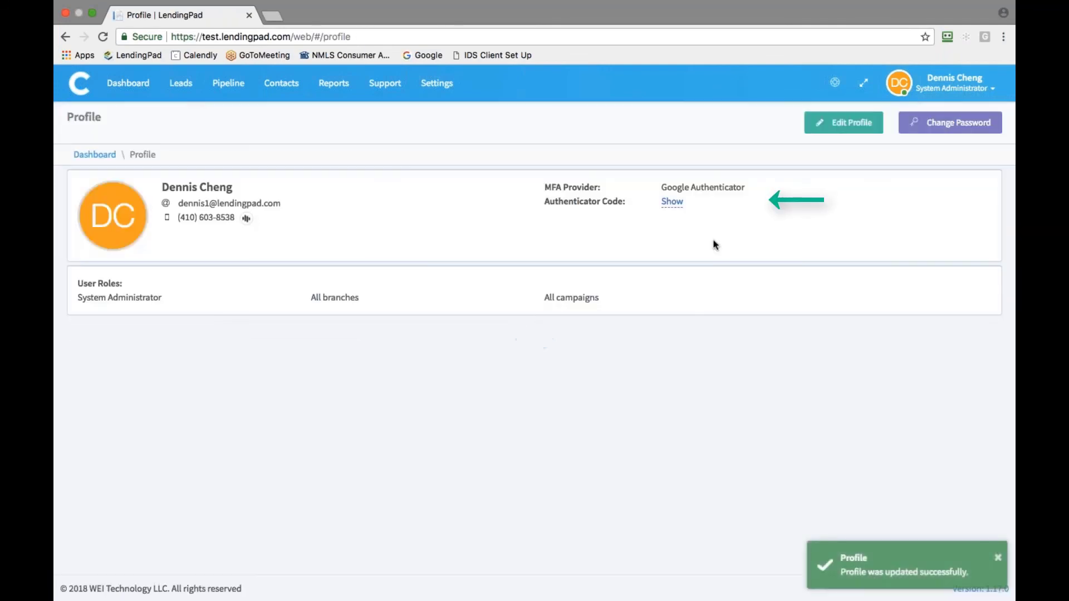
{"action": "left_click", "coordinate": [670, 202]}
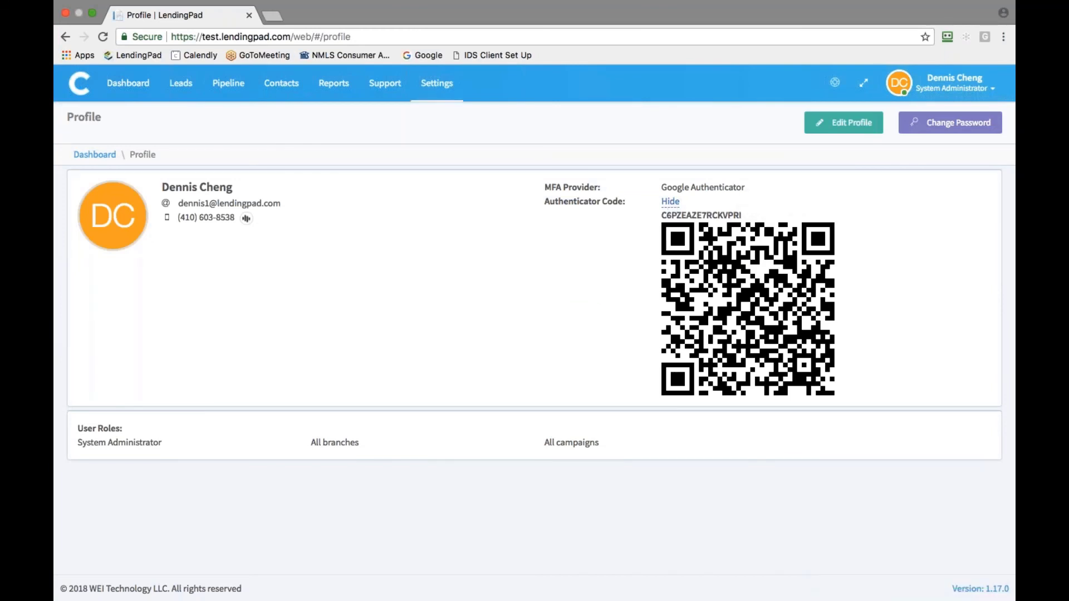
{"action": "left_click", "coordinate": [436, 83]}
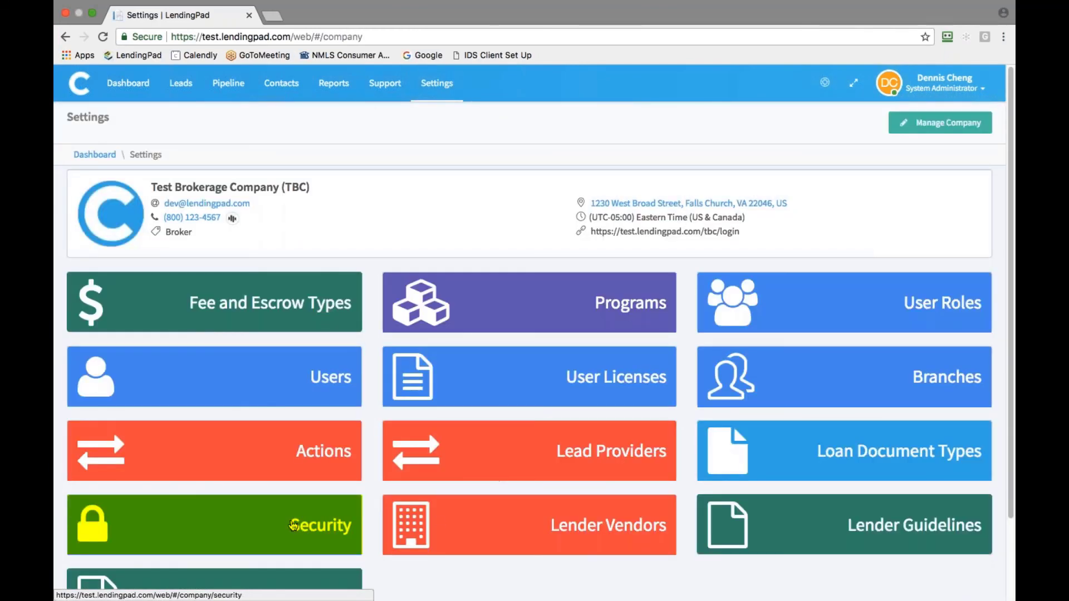
Search the company Security audit log using the Quarter to Date range (01/01/2018–03/22/2018)
{"action": "left_click", "coordinate": [293, 526]}
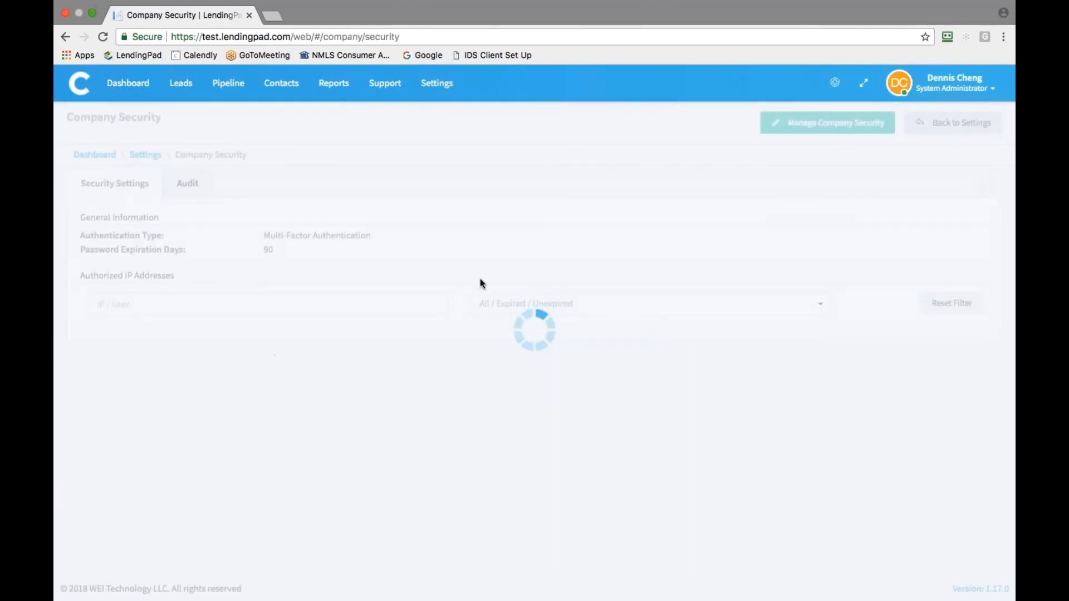
{"action": "left_click", "coordinate": [189, 183]}
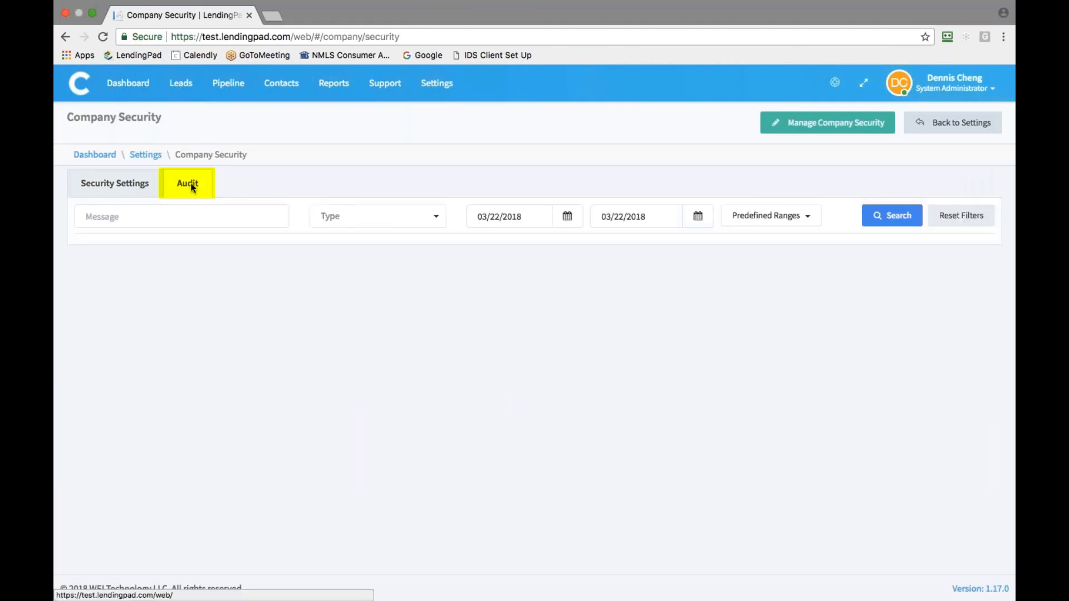
{"action": "left_click", "coordinate": [806, 218]}
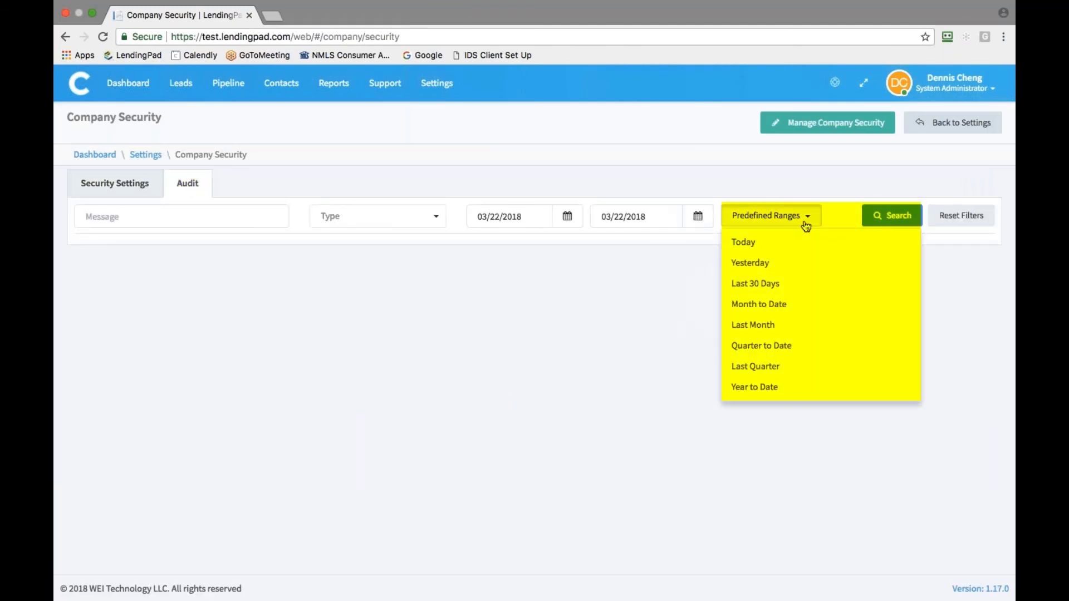
{"action": "left_click", "coordinate": [796, 347]}
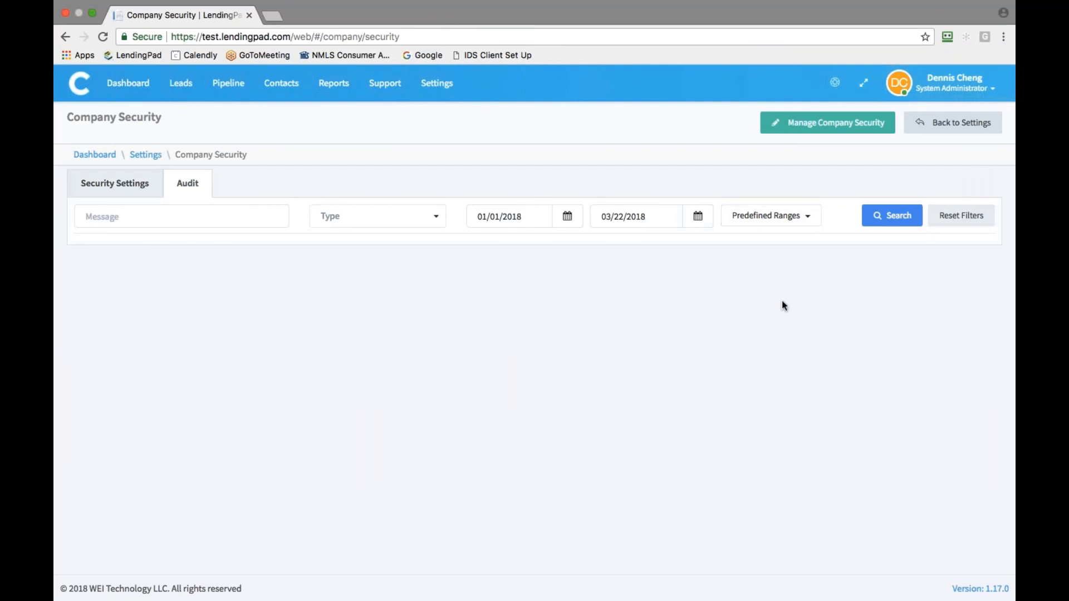
{"action": "left_click", "coordinate": [891, 216]}
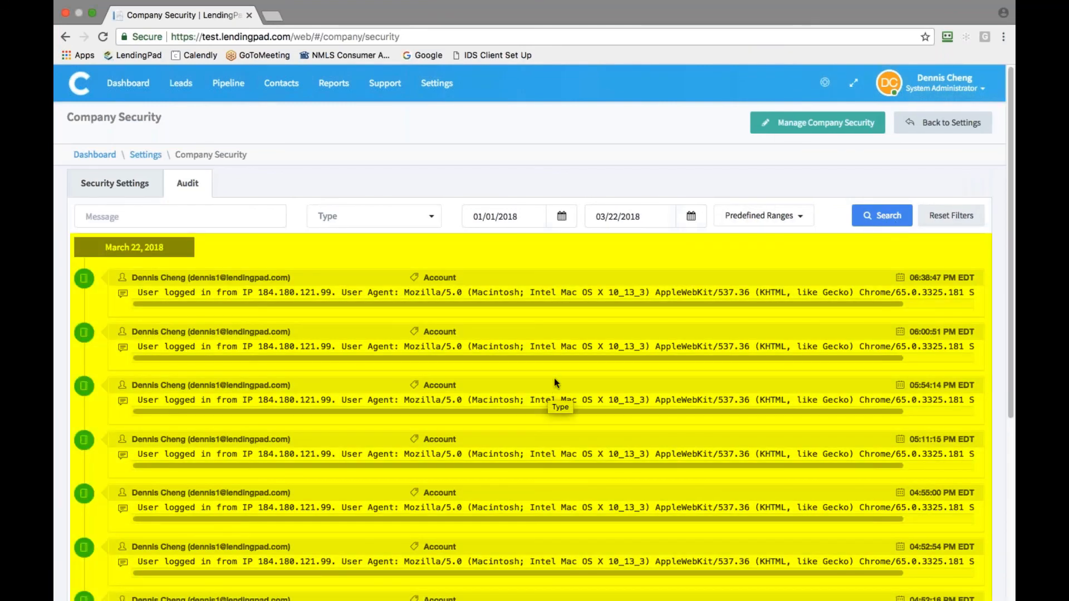